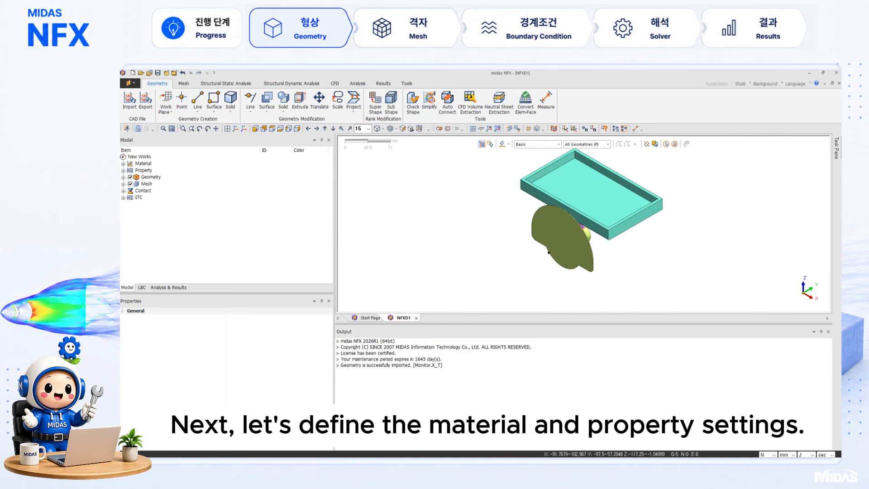
# Step: Add an isotropic material using PC from the Plastics category of the material library
pyautogui.doubleClick(149, 165)
pyautogui.rightClick(154, 166)
pyautogui.moveTo(167, 169)
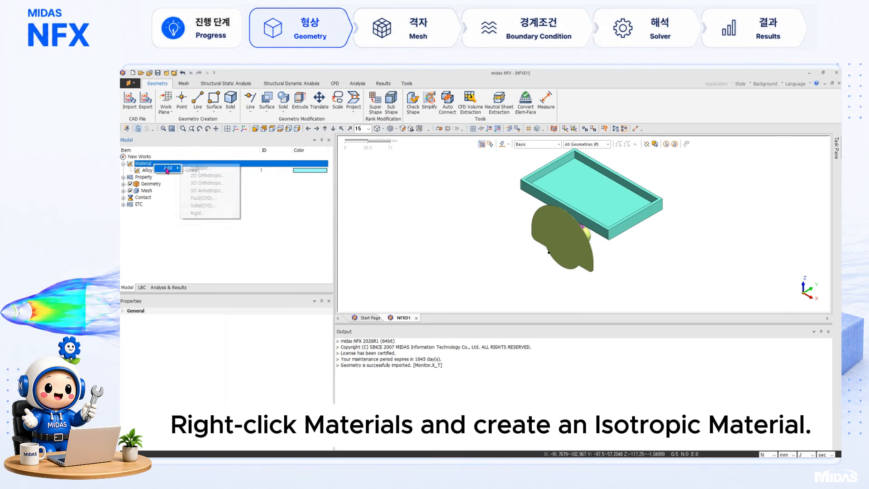
pyautogui.click(197, 169)
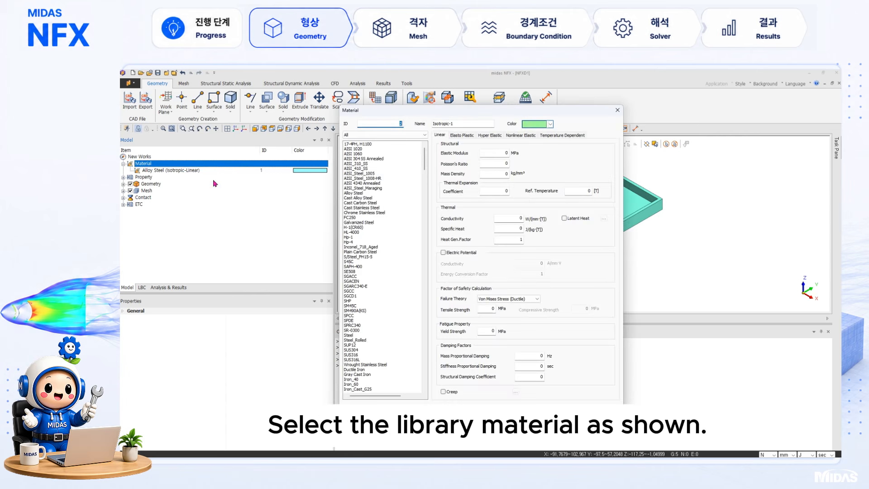
pyautogui.click(367, 136)
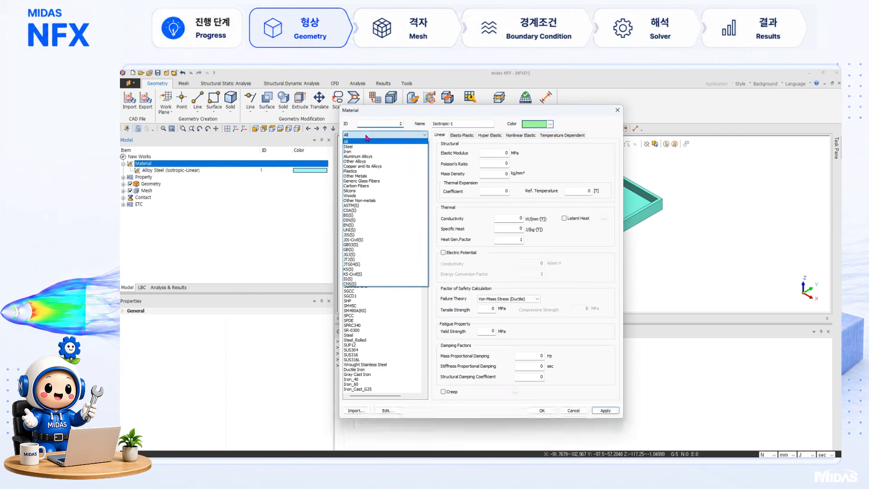
pyautogui.click(367, 172)
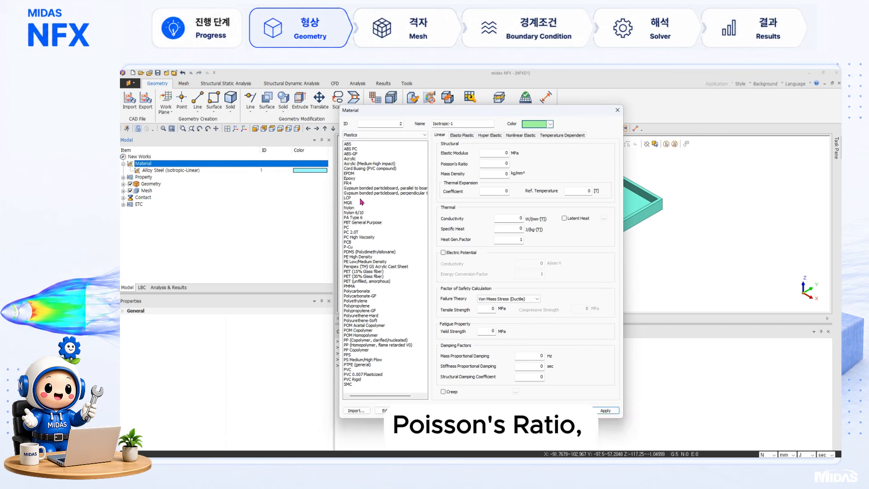
pyautogui.click(357, 227)
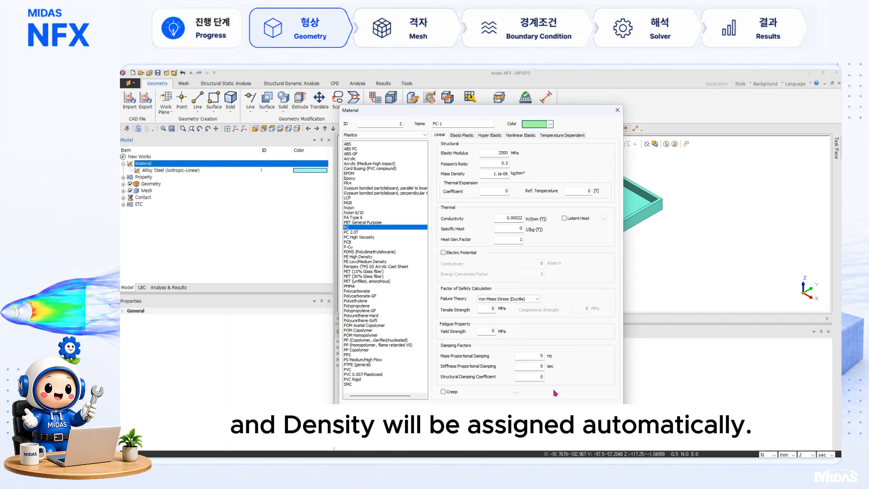
pyautogui.click(544, 409)
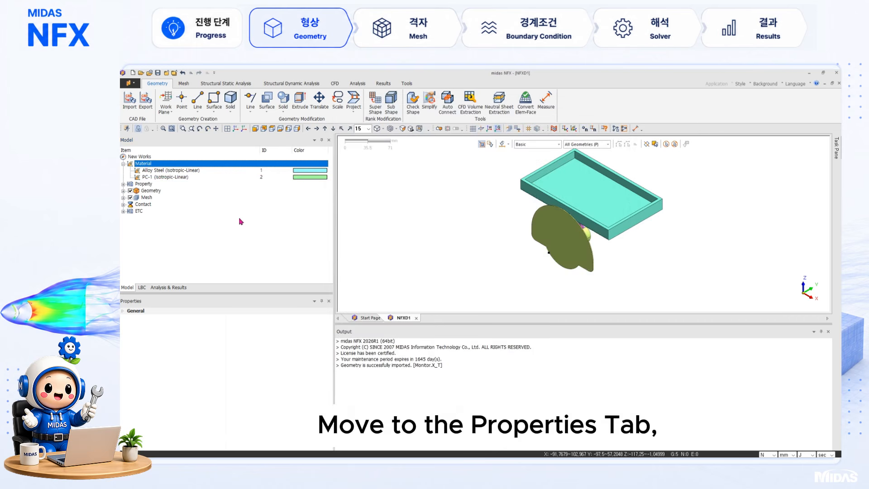
# Step: Create a solid 3D property named Alloy Steel that uses the Alloy Steel material
pyautogui.doubleClick(150, 184)
pyautogui.rightClick(151, 204)
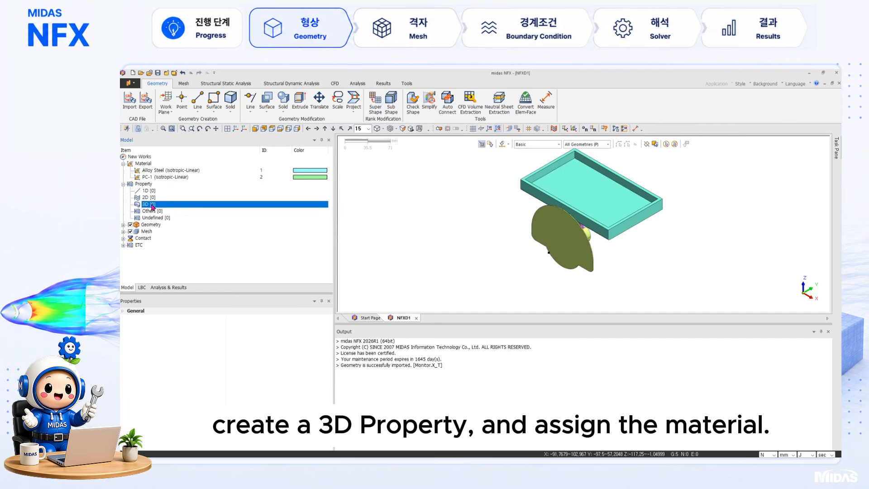
pyautogui.click(166, 208)
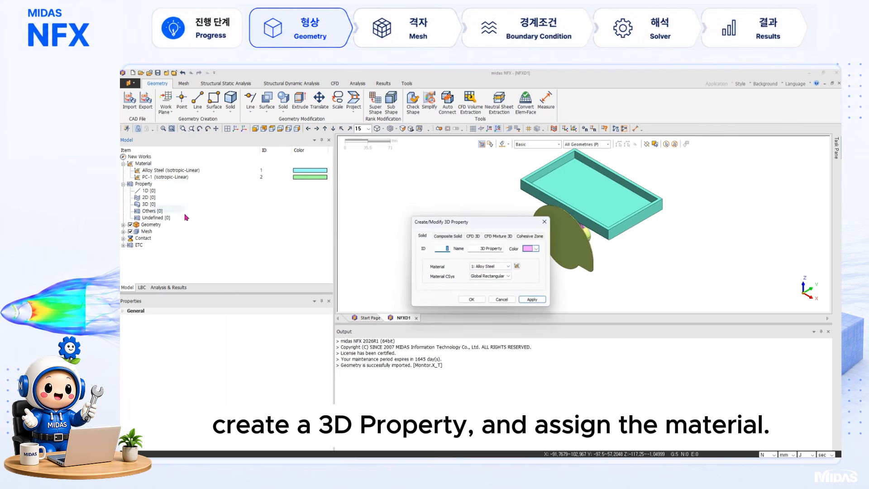
pyautogui.click(504, 276)
pyautogui.click(491, 288)
pyautogui.click(495, 249)
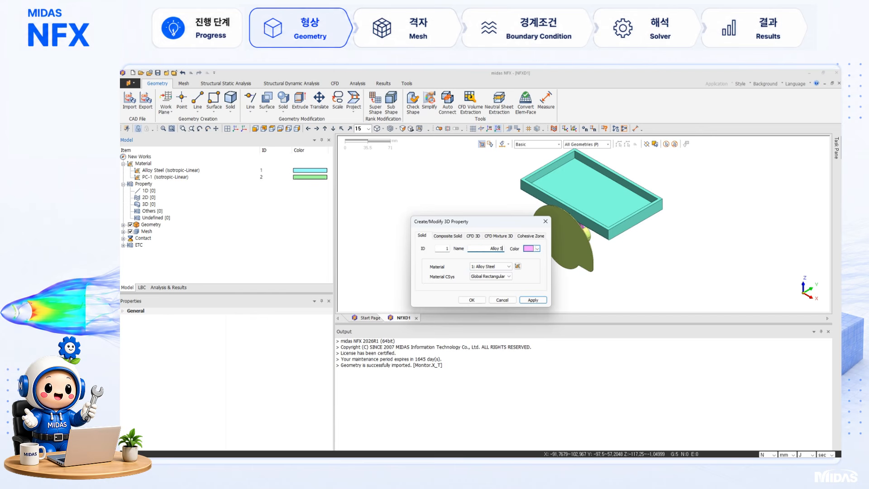
pyautogui.click(534, 300)
# Step: Create a second solid 3D property named PC using the PC-1 material, and expand the list of 3D properties
pyautogui.click(491, 266)
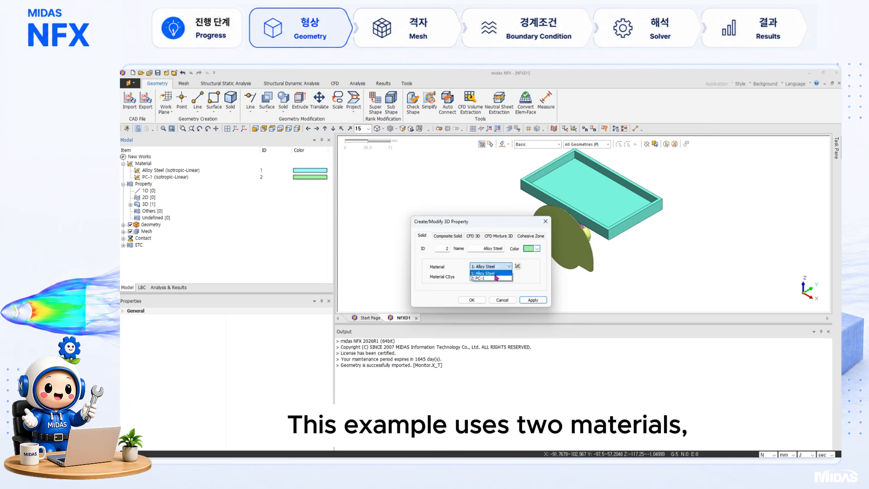
pyautogui.click(486, 278)
pyautogui.doubleClick(480, 249)
pyautogui.write('PC')
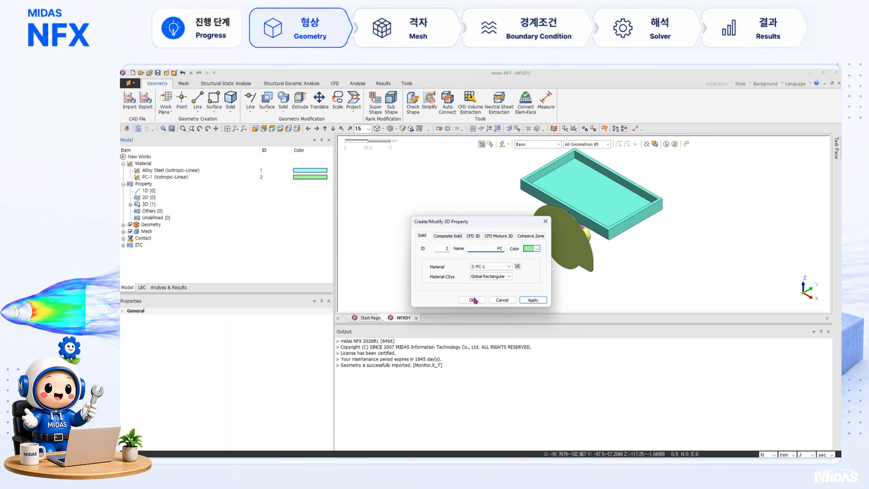
pyautogui.click(473, 300)
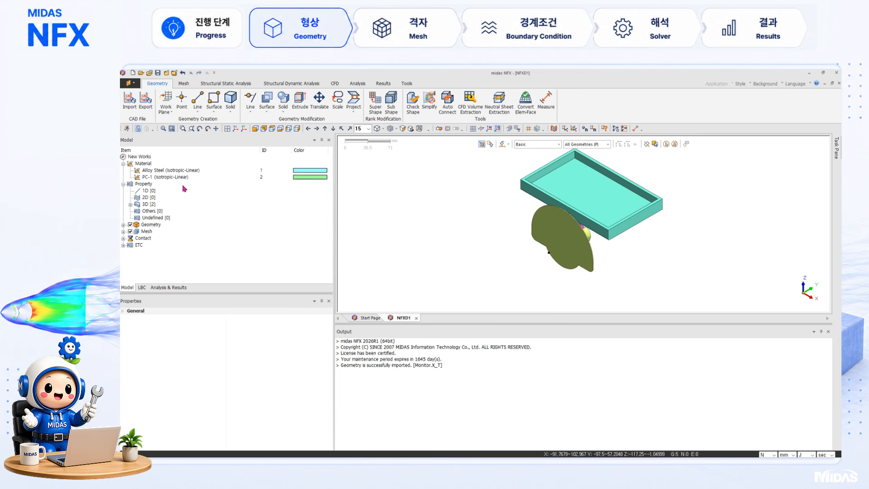
pyautogui.doubleClick(150, 205)
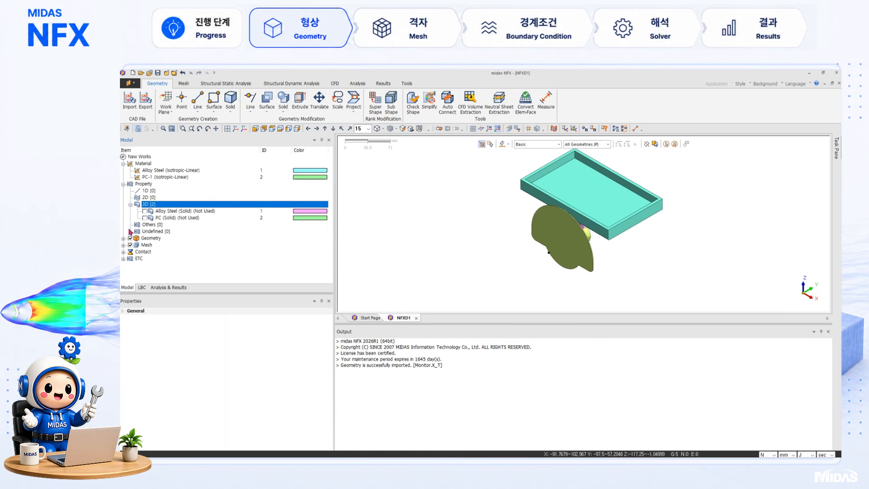
# Step: Show only the bracket solid, hiding all other geometry
pyautogui.moveTo(476, 219); pyautogui.dragTo(586, 240, button='middle')
pyautogui.click(597, 229)
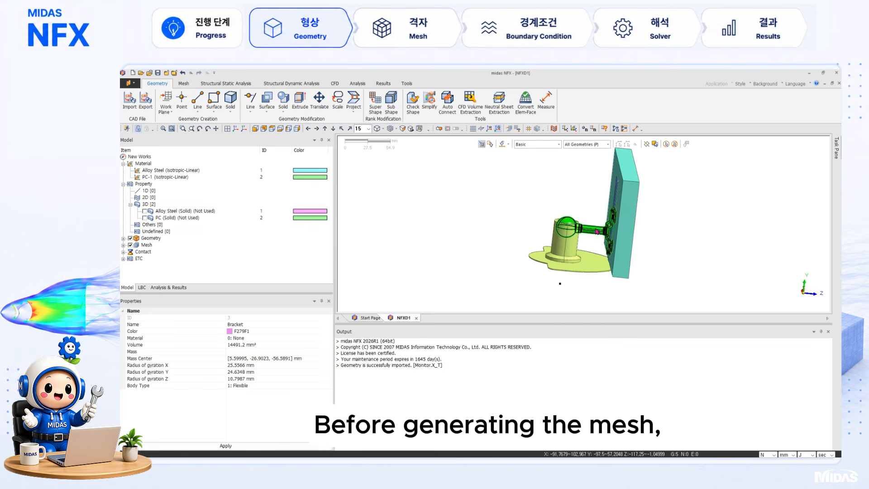
pyautogui.rightClick(598, 230)
pyautogui.click(618, 248)
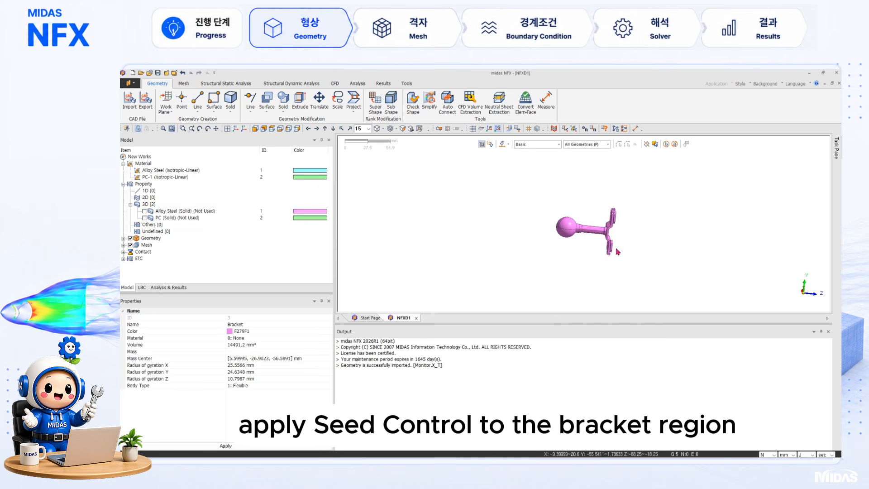
# Step: Apply an edge size control with the Interval Length method to the edges along the bracket's narrow neck
pyautogui.click(257, 131)
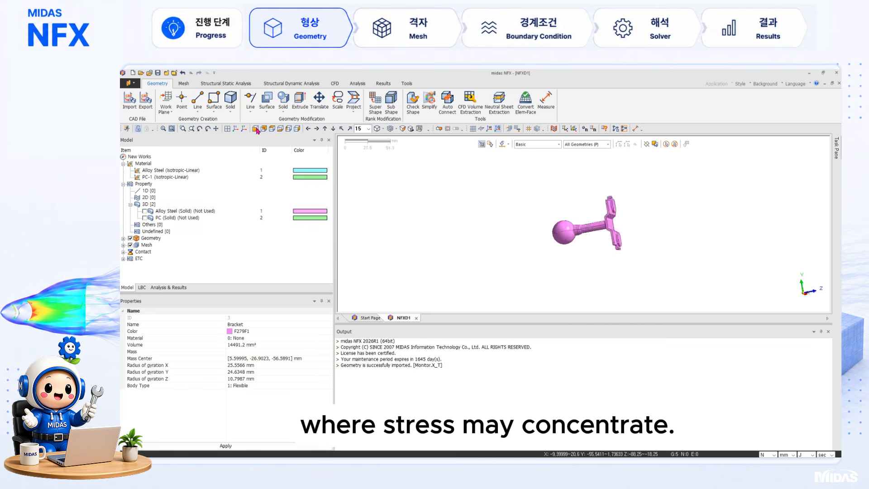
pyautogui.click(184, 83)
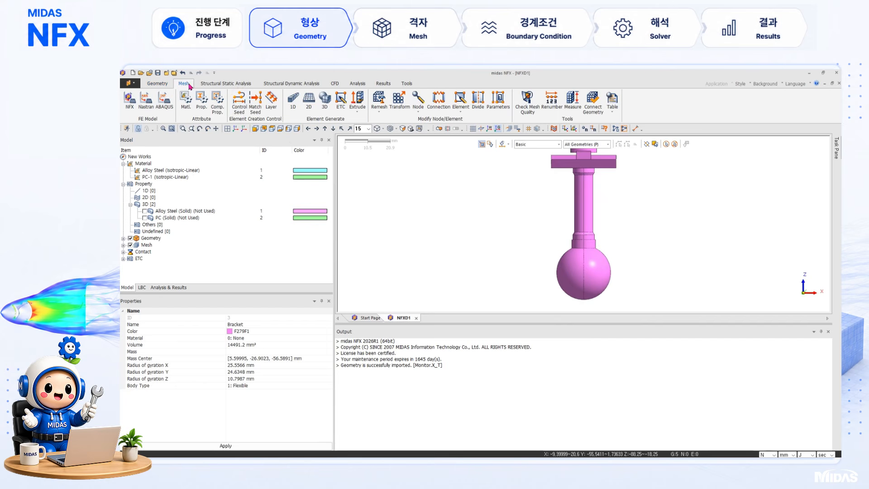
pyautogui.click(240, 110)
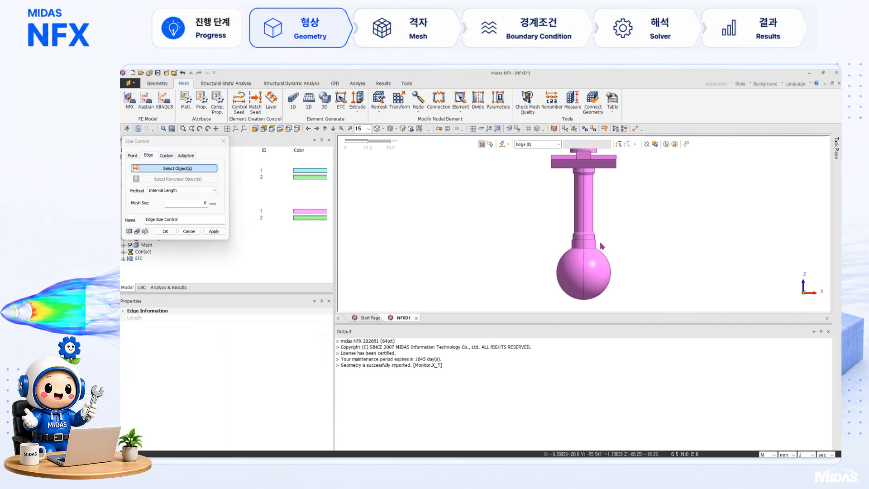
pyautogui.moveTo(602, 246); pyautogui.dragTo(567, 166)
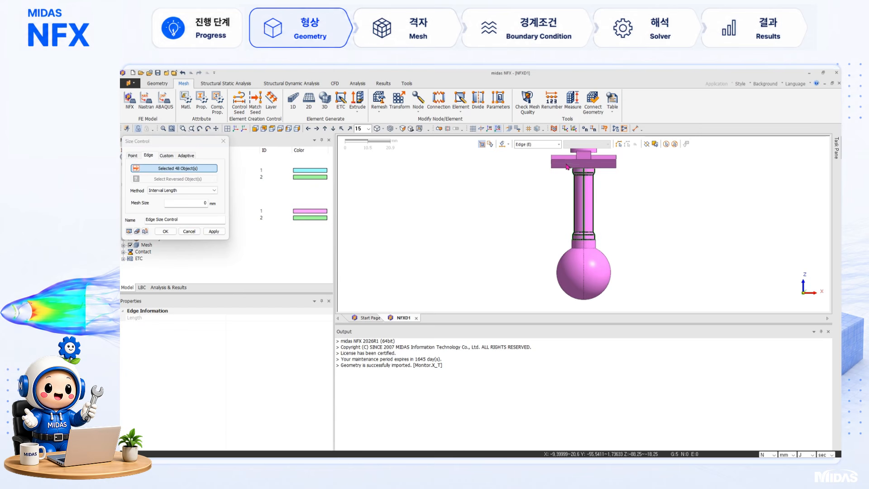
pyautogui.click(199, 190)
pyautogui.click(186, 196)
pyautogui.doubleClick(199, 202)
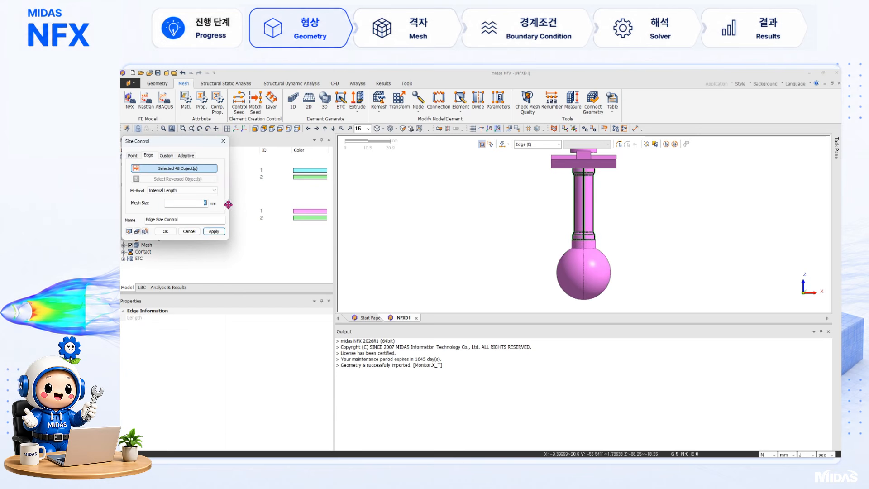
pyautogui.click(166, 231)
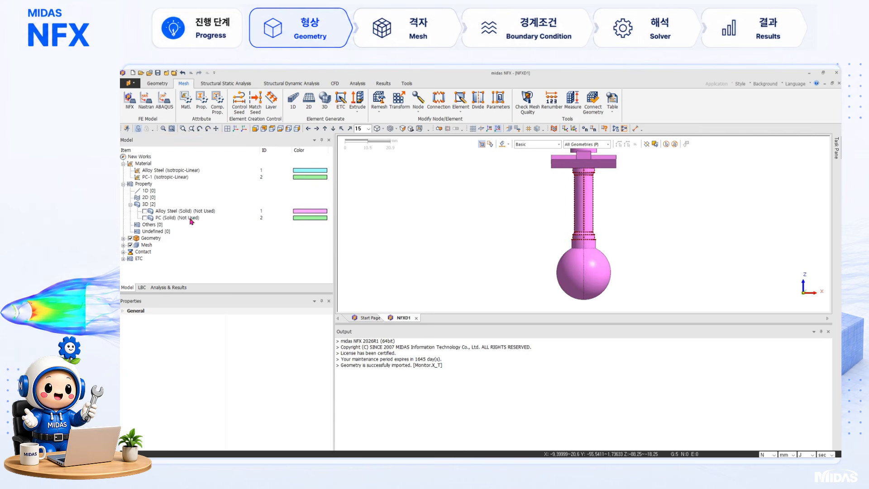
# Step: Show all geometries of the monitor assembly again
pyautogui.rightClick(478, 208)
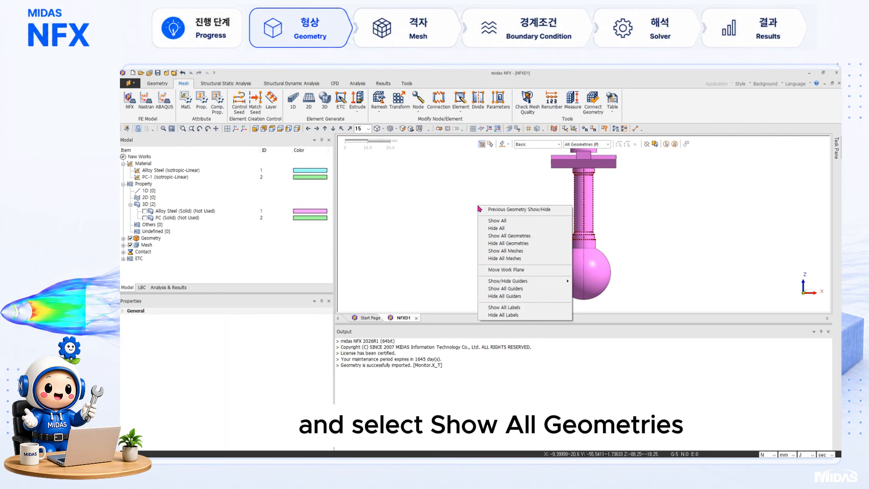
pyautogui.click(508, 236)
pyautogui.scroll(-5, 421, 220)
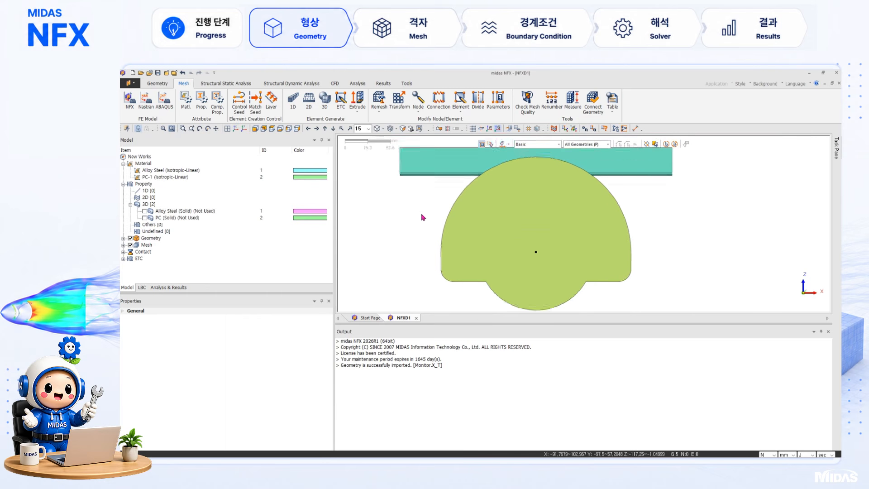
pyautogui.moveTo(540, 192); pyautogui.dragTo(620, 254, button='middle')
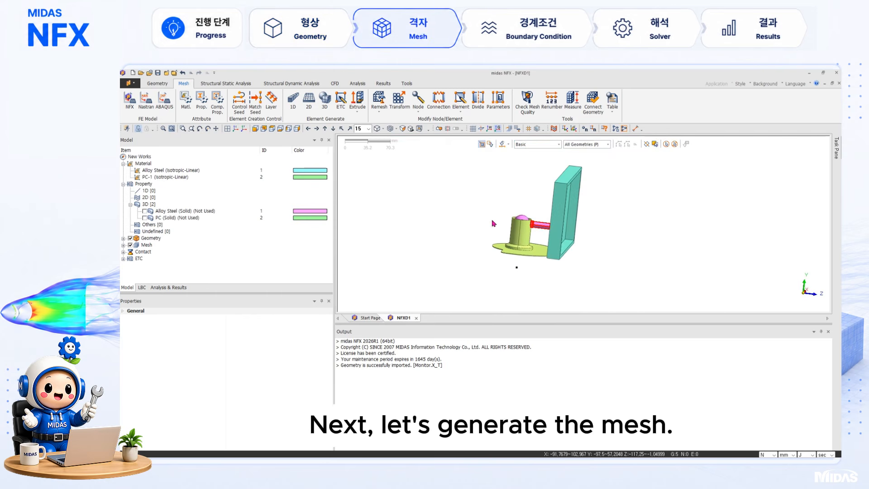
# Step: Generate a solid tetra mesh on the monitor with a 6 mm element size and the PC property, previewing the seeds first
pyautogui.click(324, 107)
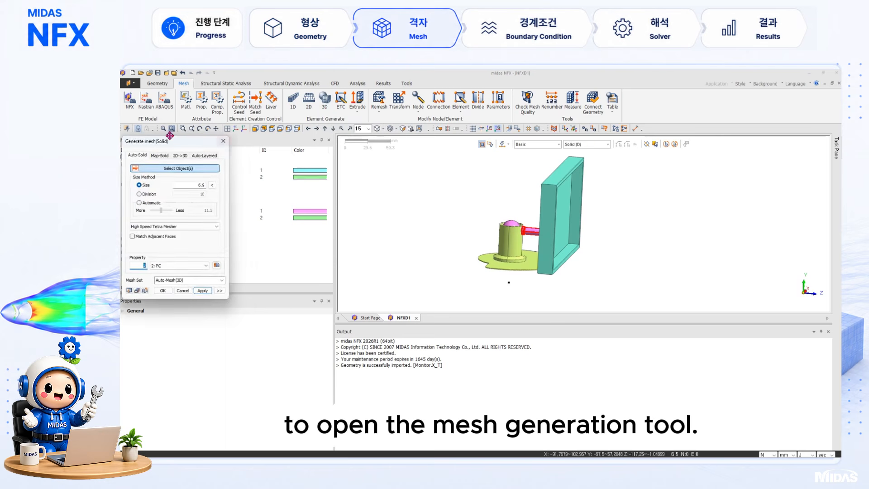
pyautogui.moveTo(263, 153); pyautogui.dragTo(325, 157)
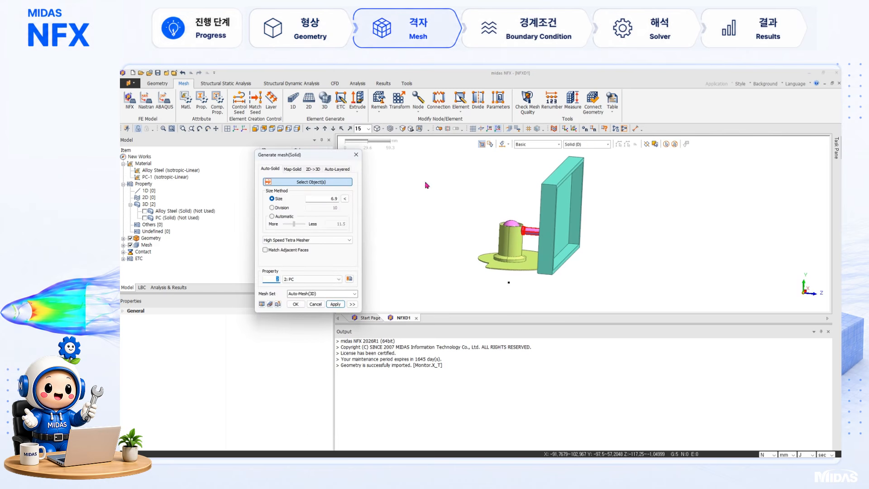
pyautogui.doubleClick(325, 198)
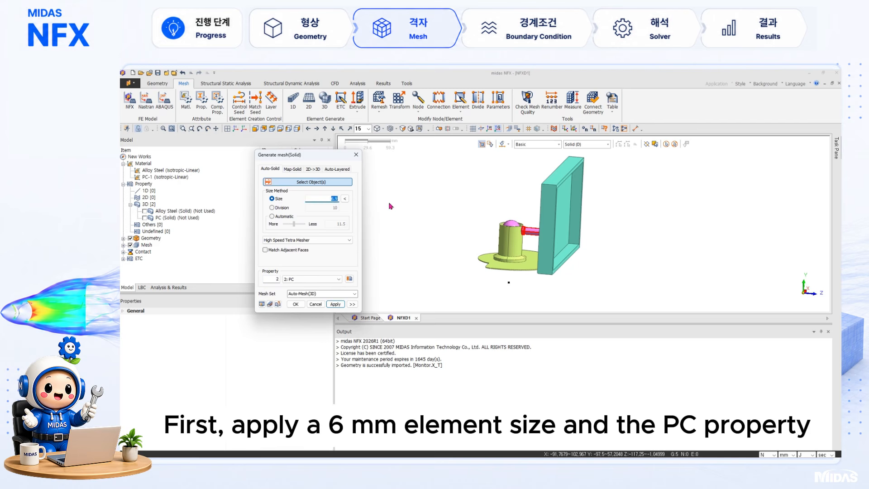
pyautogui.write('6')
pyautogui.click(556, 205)
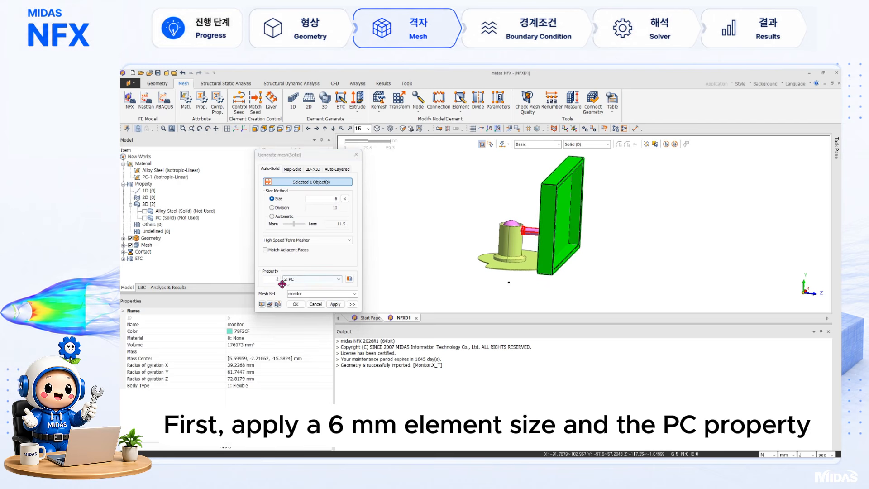
pyautogui.click(262, 304)
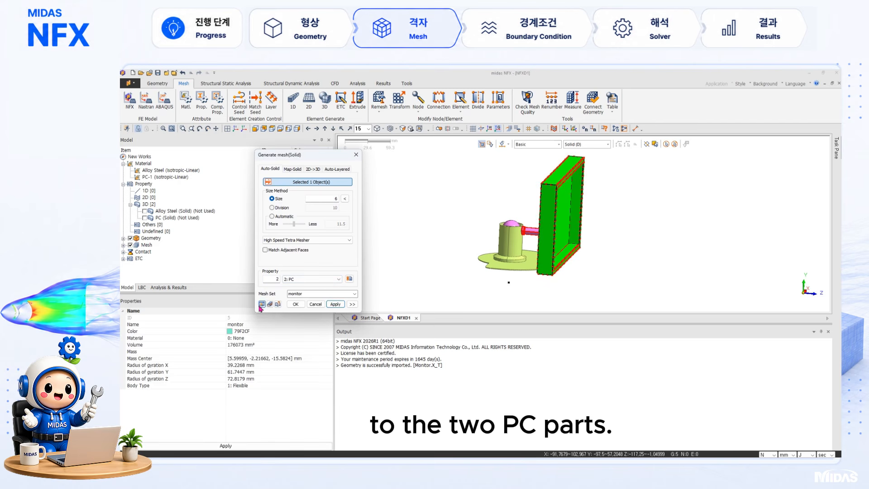
pyautogui.click(335, 304)
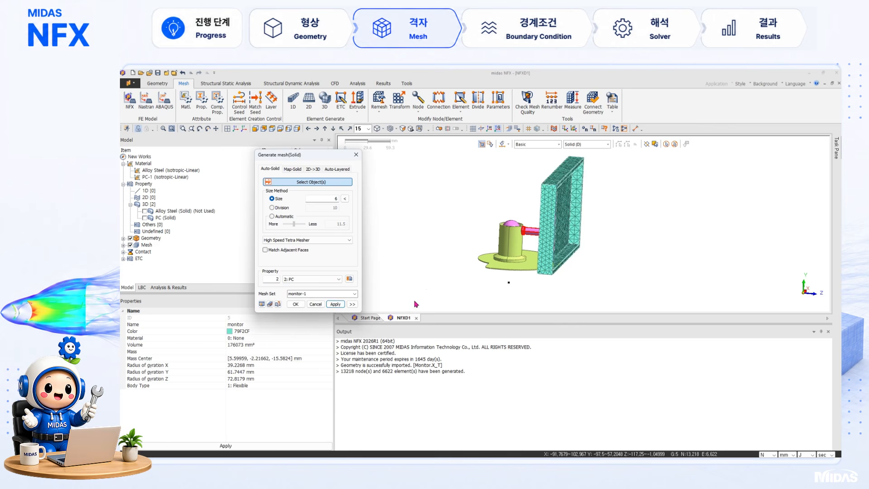
# Step: Generate a solid mesh on the support base with a 6 mm element size and the PC property
pyautogui.click(502, 250)
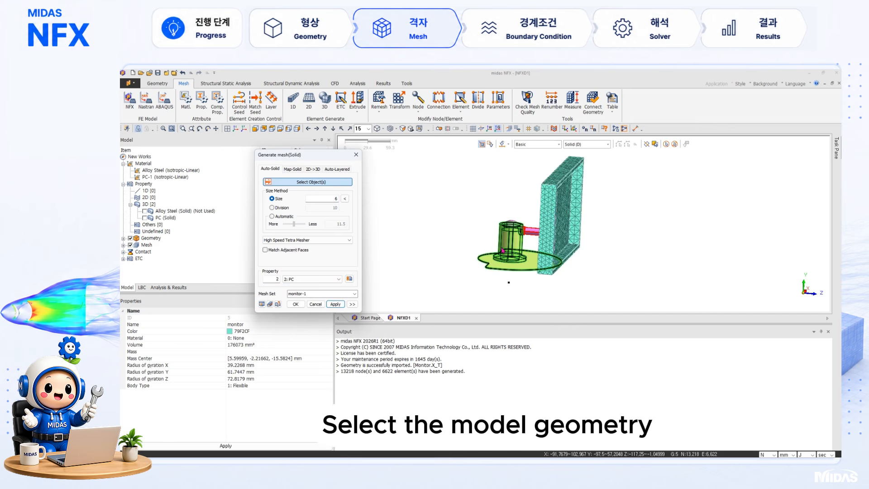
pyautogui.click(502, 251)
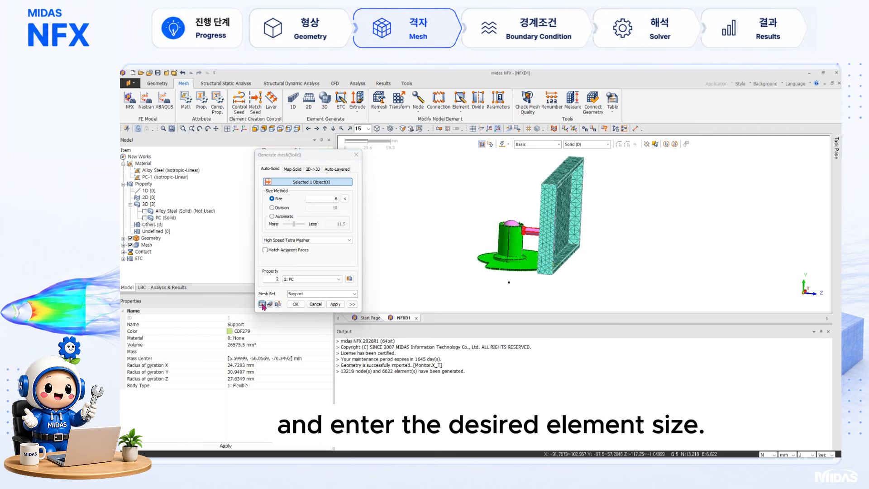
pyautogui.scroll(2, 465, 282)
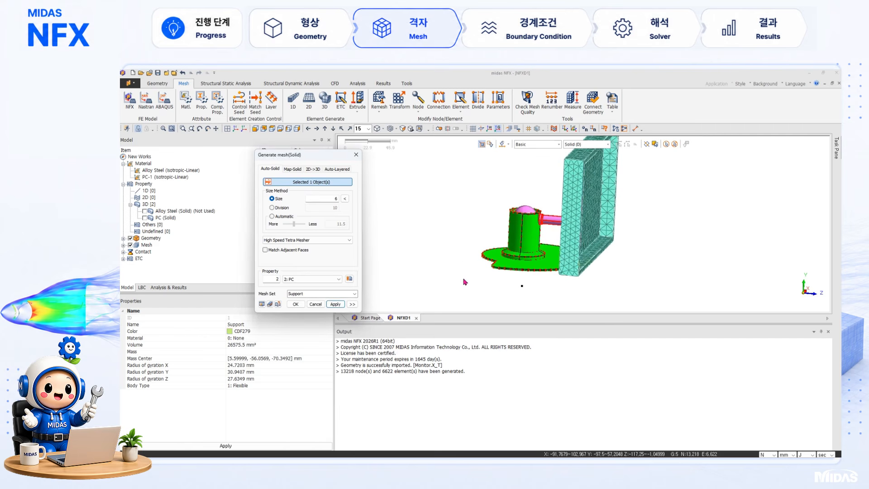
pyautogui.scroll(1, 478, 281)
pyautogui.click(335, 304)
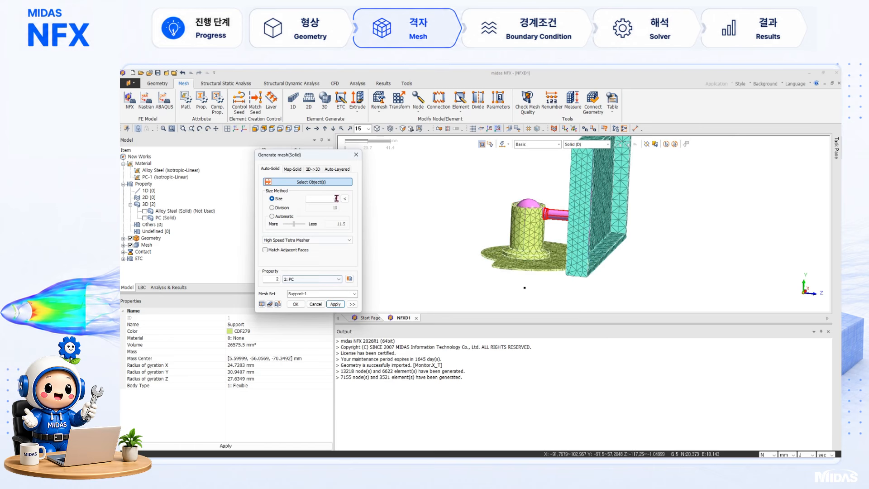
pyautogui.moveTo(465, 194); pyautogui.dragTo(583, 173, button='middle')
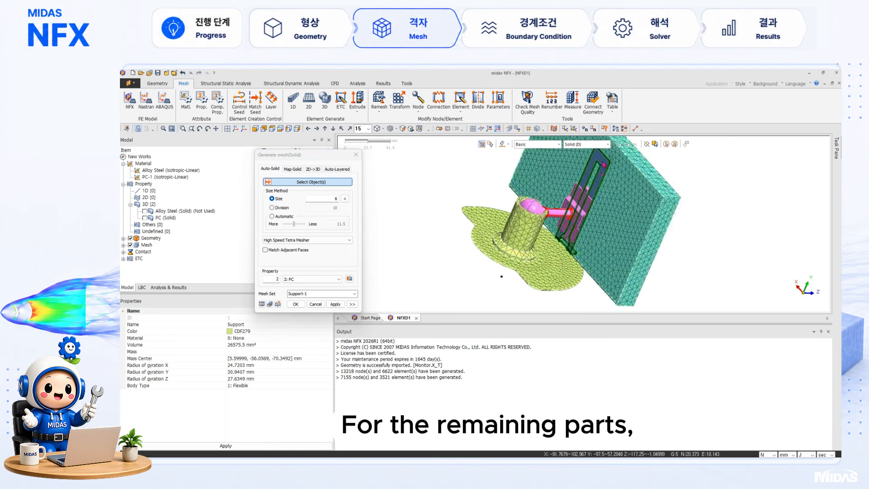
# Step: Generate a solid mesh on the bracket and the connecting arm with a 3 mm element size and the Alloy Steel property
pyautogui.click(602, 168)
pyautogui.click(557, 214)
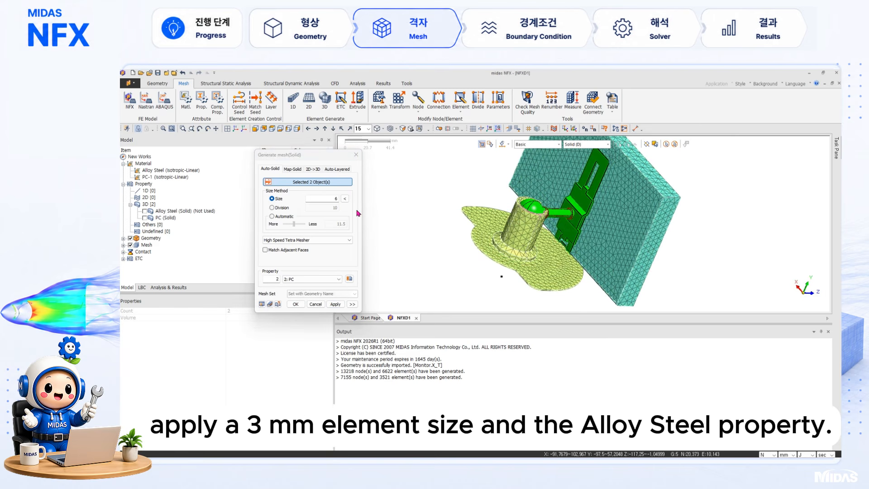
pyautogui.doubleClick(323, 197)
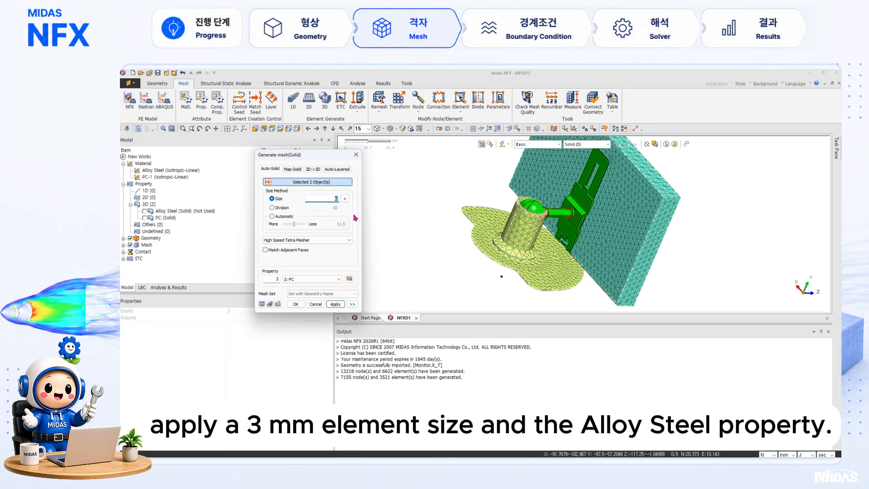
pyautogui.write('3')
pyautogui.click(313, 278)
pyautogui.click(314, 286)
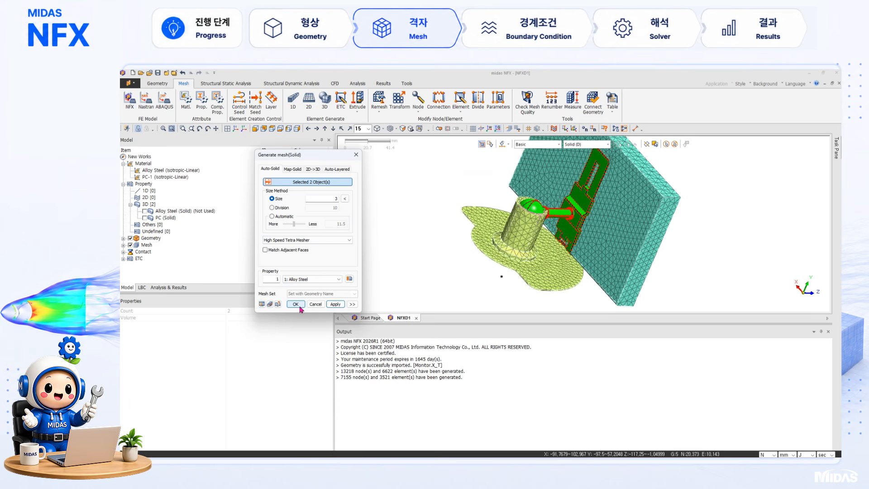
pyautogui.click(296, 304)
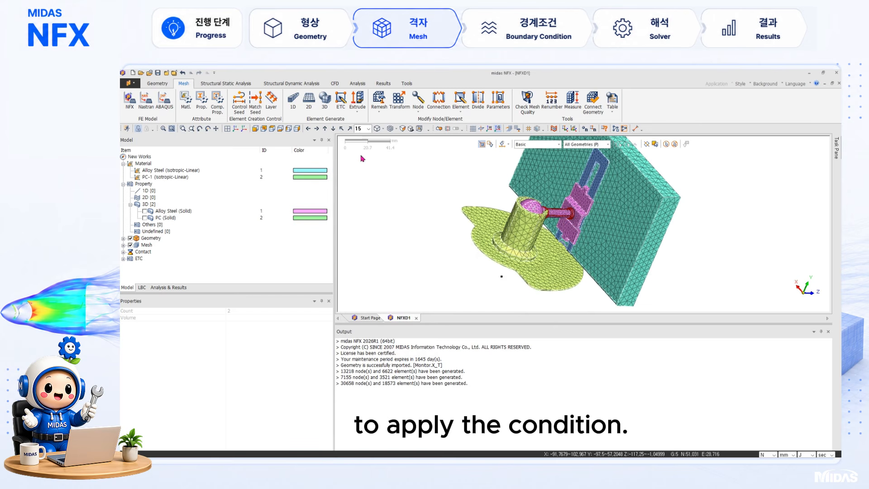
# Step: Create a Rigid Body element on the monitor's recessed screen face, using Face selection and the center of dependent nodes as master node
pyautogui.click(460, 103)
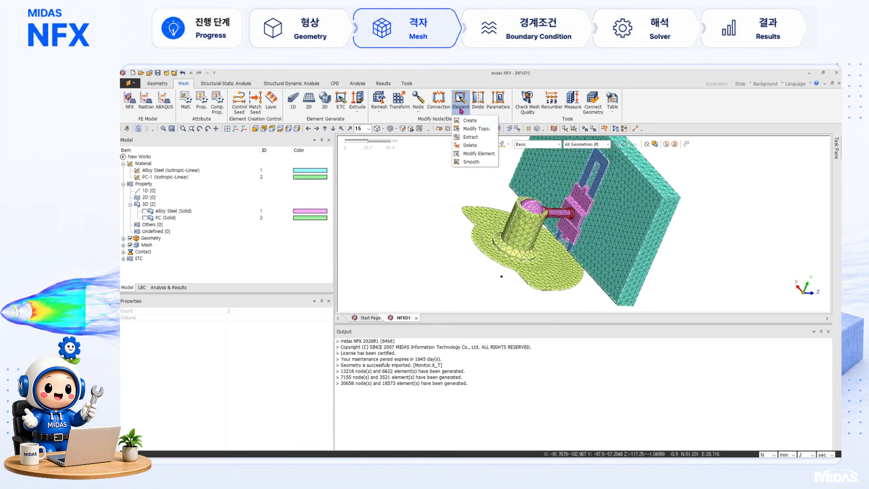
pyautogui.click(471, 126)
pyautogui.moveTo(181, 139); pyautogui.dragTo(254, 150)
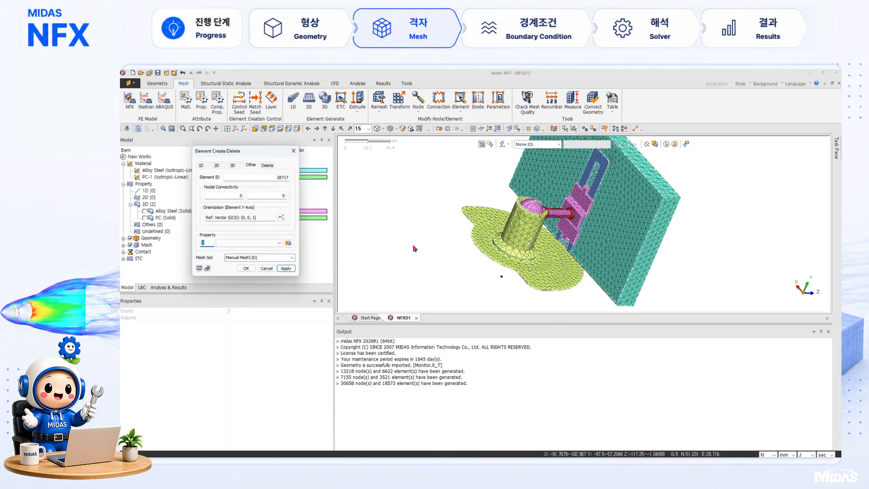
pyautogui.scroll(-3, 454, 242)
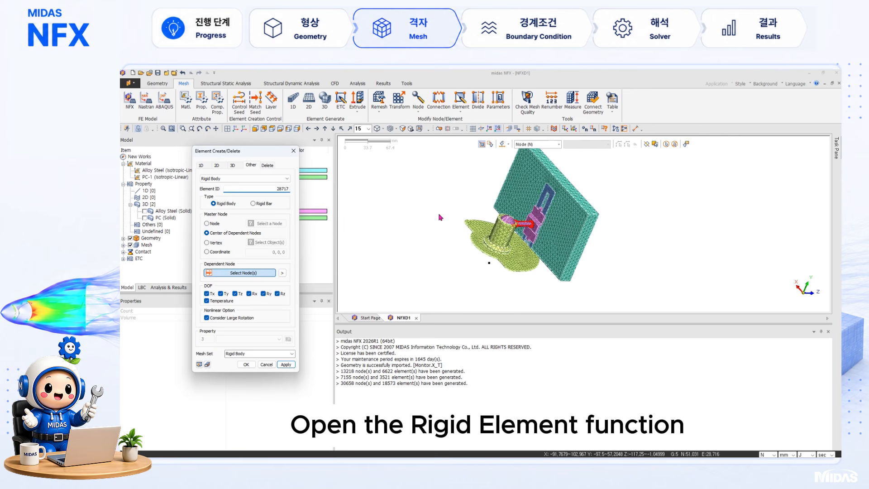
pyautogui.click(536, 144)
pyautogui.click(525, 162)
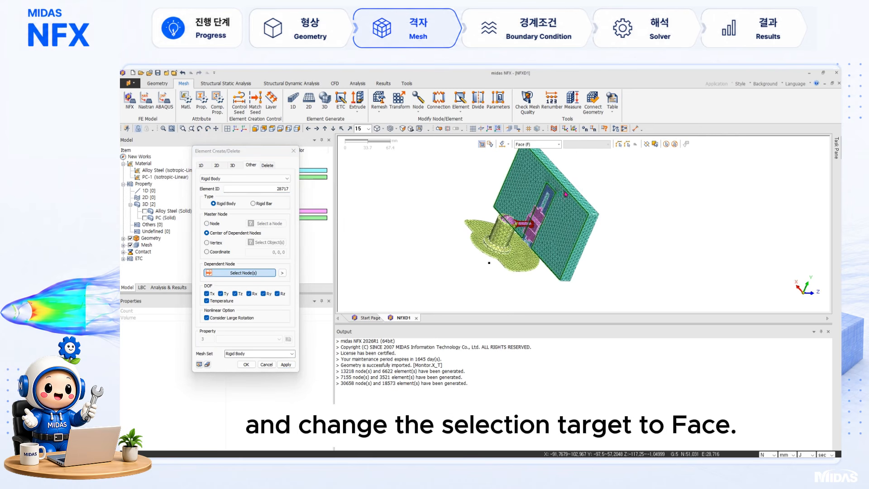
pyautogui.moveTo(566, 195); pyautogui.dragTo(534, 224, button='middle')
pyautogui.scroll(3, 601, 169)
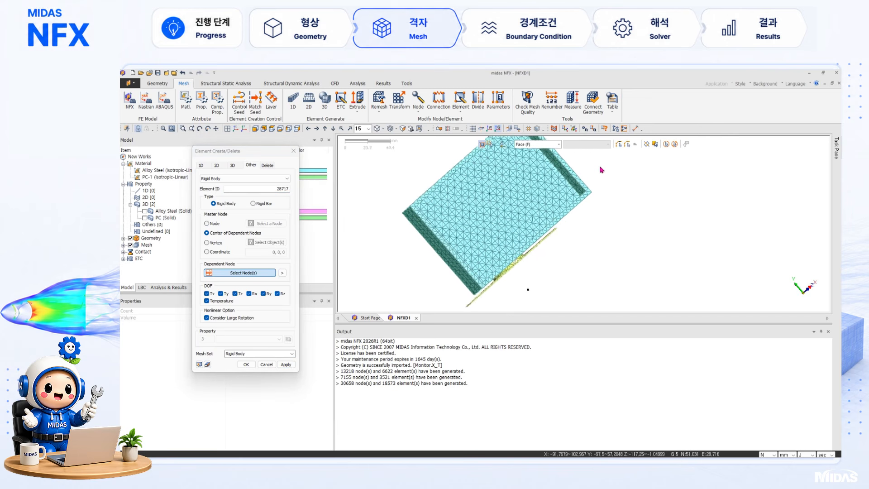
pyautogui.click(568, 168)
pyautogui.moveTo(569, 168); pyautogui.dragTo(612, 248, button='middle')
pyautogui.click(573, 233)
pyautogui.scroll(-2, 597, 225)
pyautogui.click(417, 252)
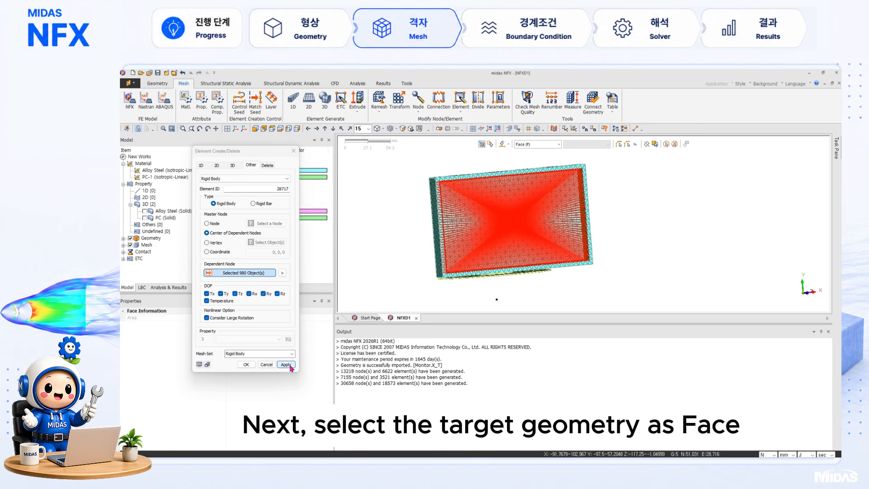
pyautogui.click(286, 364)
# Step: Create a second Rigid Body element on the support base's bottom face, with the vertex below the base as master node
pyautogui.moveTo(537, 288); pyautogui.dragTo(525, 285, button='middle')
pyautogui.click(538, 144)
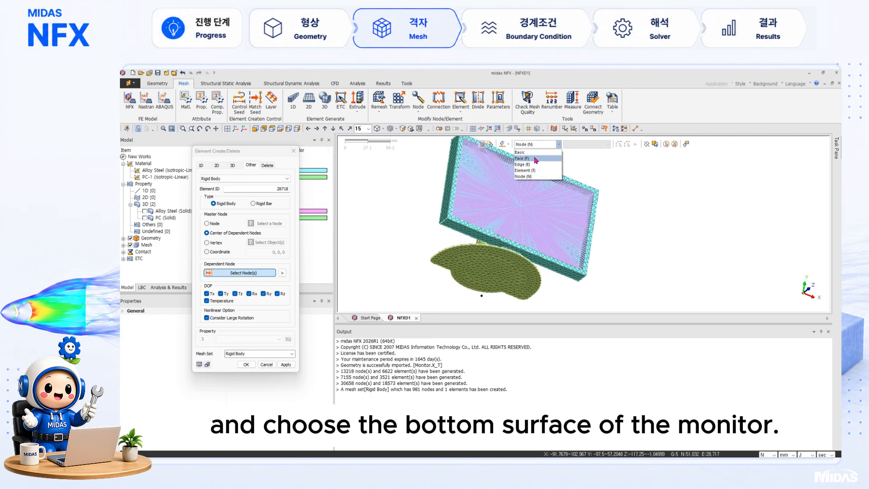
pyautogui.click(535, 159)
pyautogui.click(500, 269)
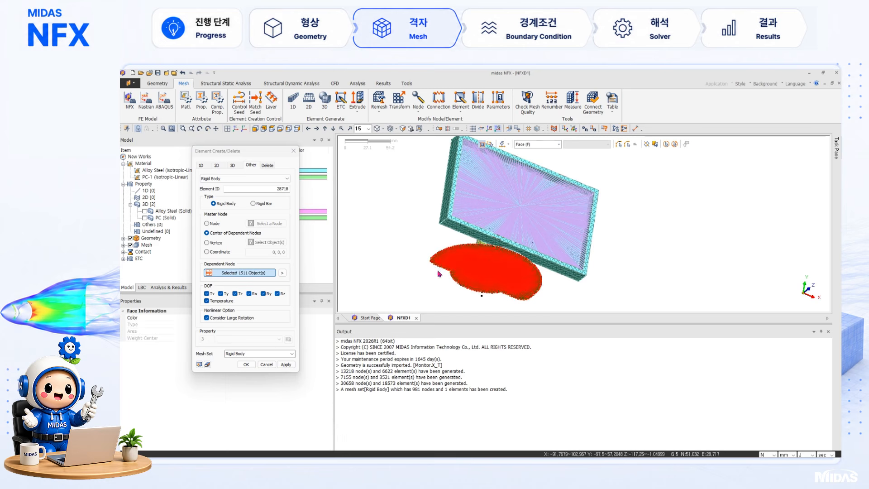
pyautogui.click(209, 243)
pyautogui.click(481, 297)
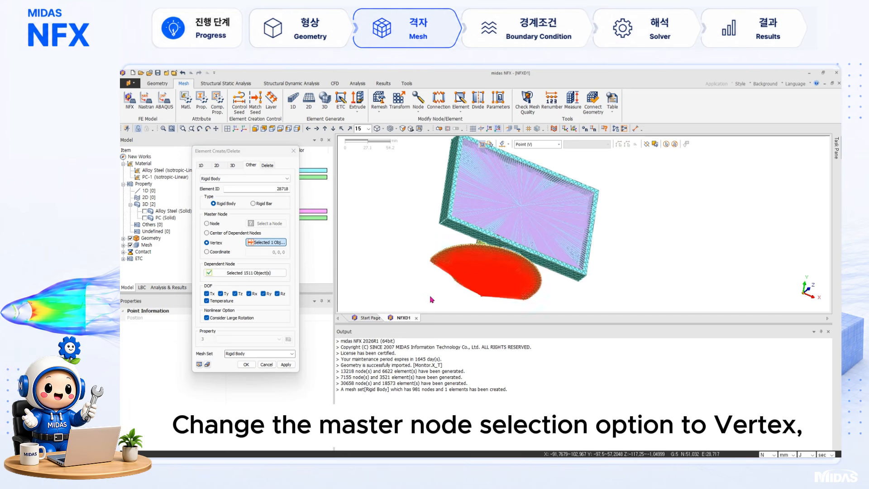
pyautogui.moveTo(429, 296); pyautogui.dragTo(424, 294, button='middle')
pyautogui.scroll(-1, 596, 189)
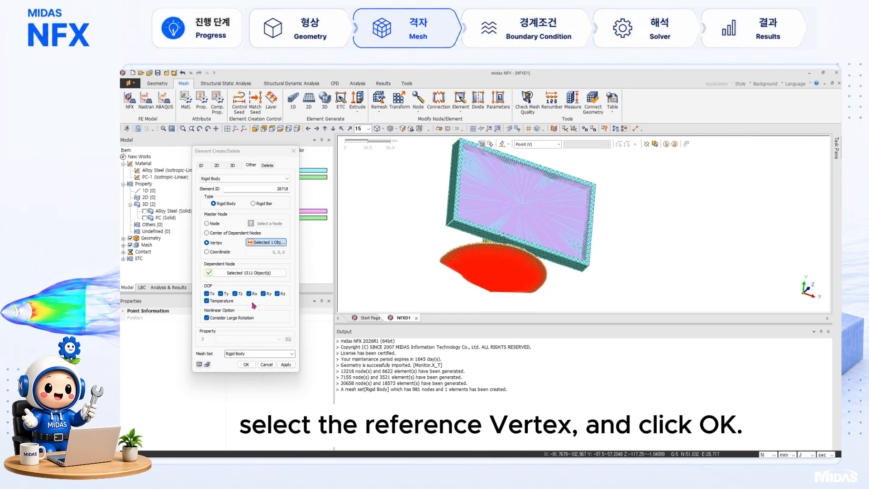
pyautogui.click(247, 365)
# Step: Create a Con. Mass element of 1 kg on the rigid body's master node at the center of the monitor screen
pyautogui.scroll(-3, 600, 229)
pyautogui.moveTo(537, 227); pyautogui.dragTo(587, 244, button='middle')
pyautogui.scroll(2, 605, 229)
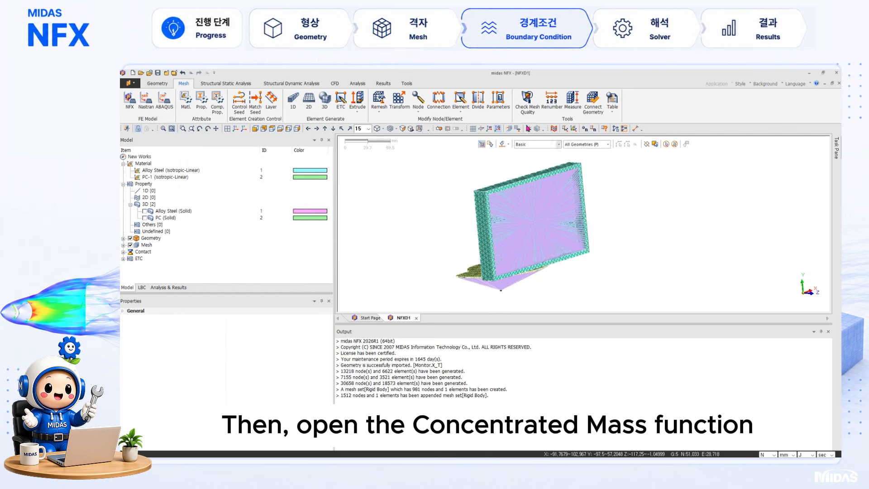
pyautogui.click(463, 110)
pyautogui.click(475, 121)
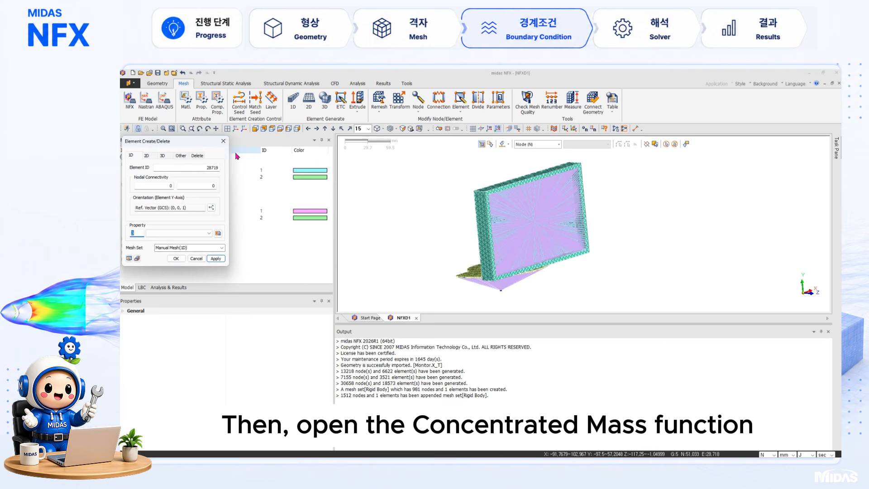
pyautogui.click(184, 168)
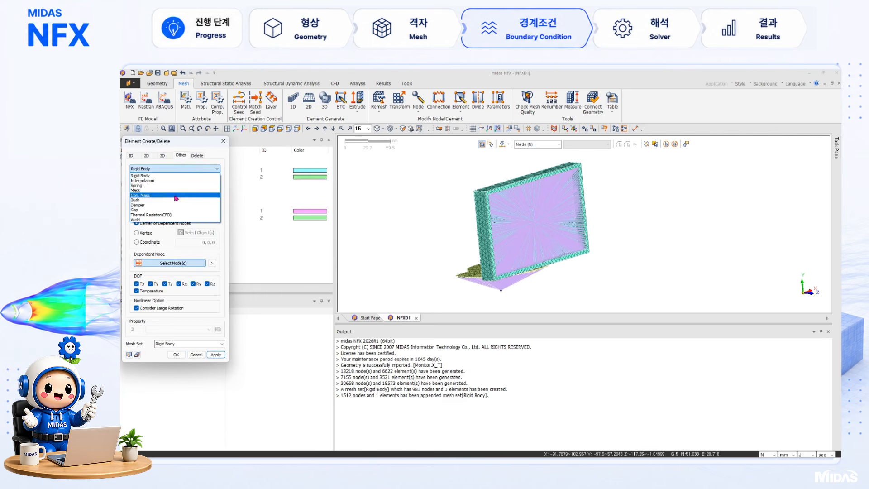
pyautogui.click(175, 197)
pyautogui.scroll(3, 553, 227)
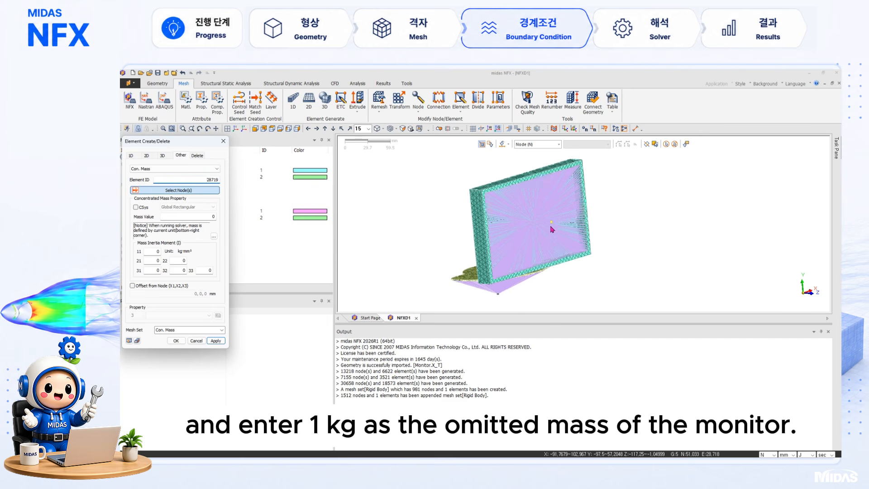
pyautogui.scroll(6, 525, 224)
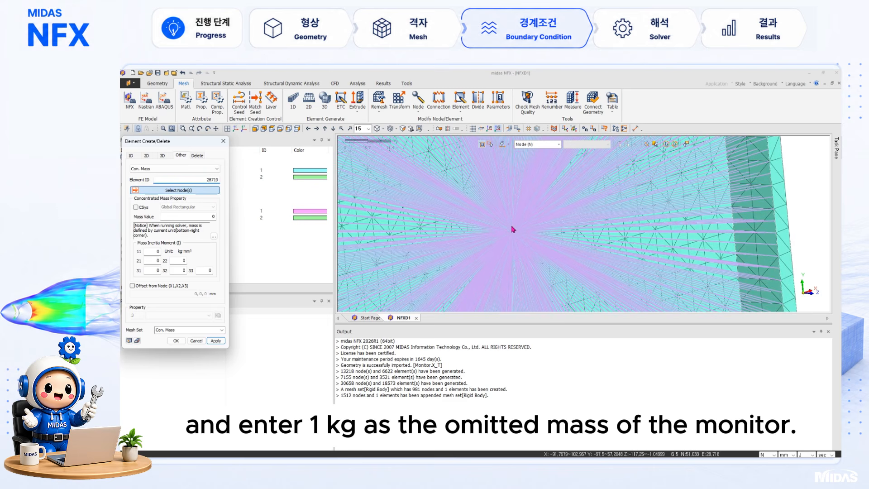
pyautogui.click(511, 233)
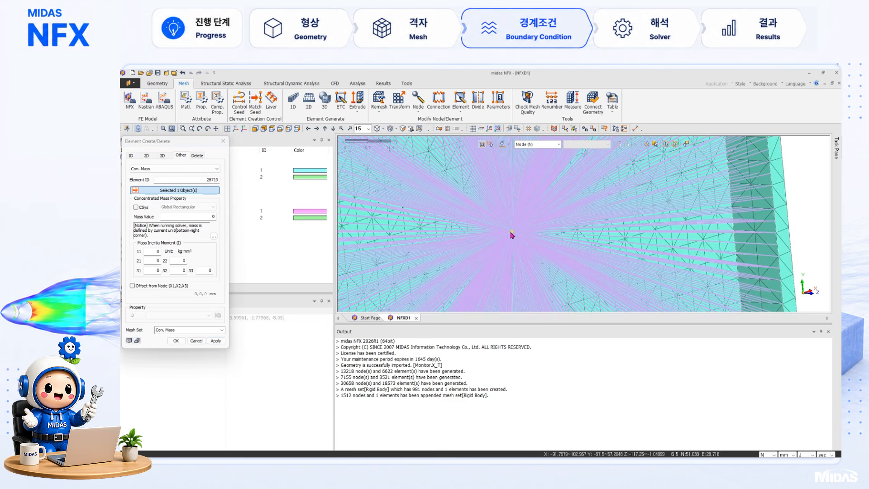
pyautogui.click(209, 216)
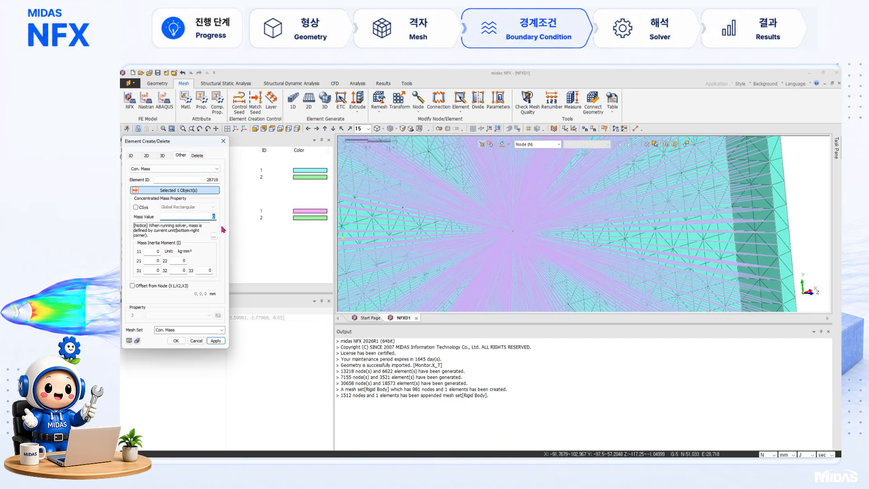
pyautogui.click(176, 341)
# Step: Apply a Fixed constraint to the master node below the support base, with Node as the object type
pyautogui.scroll(-6, 635, 221)
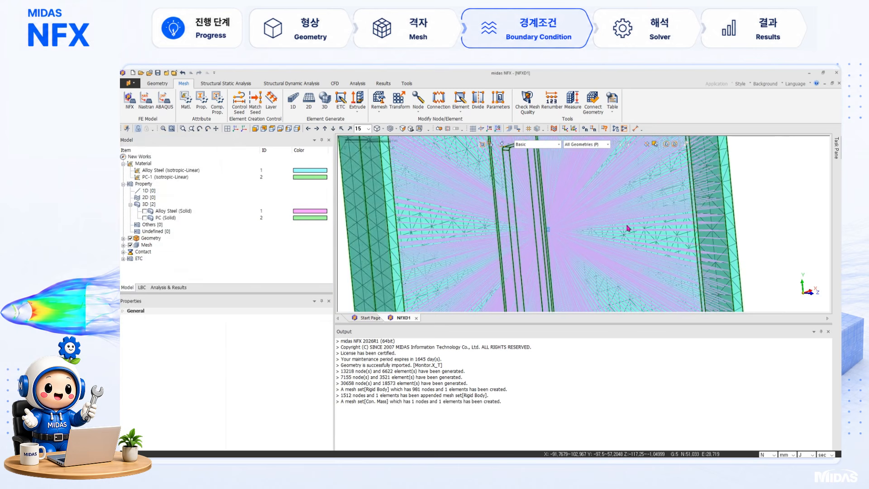
pyautogui.scroll(-5, 635, 221)
pyautogui.moveTo(663, 273); pyautogui.dragTo(629, 301, button='middle')
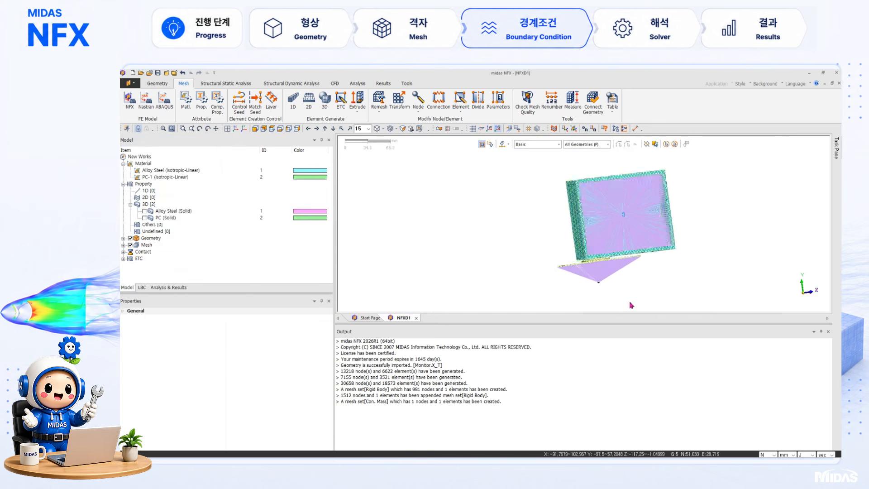
pyautogui.scroll(3, 629, 301)
pyautogui.click(225, 83)
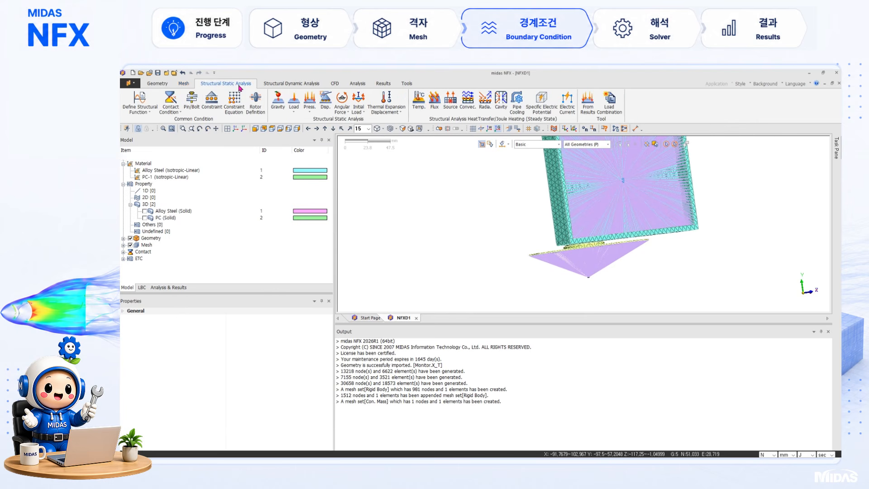
pyautogui.click(212, 99)
pyautogui.click(156, 230)
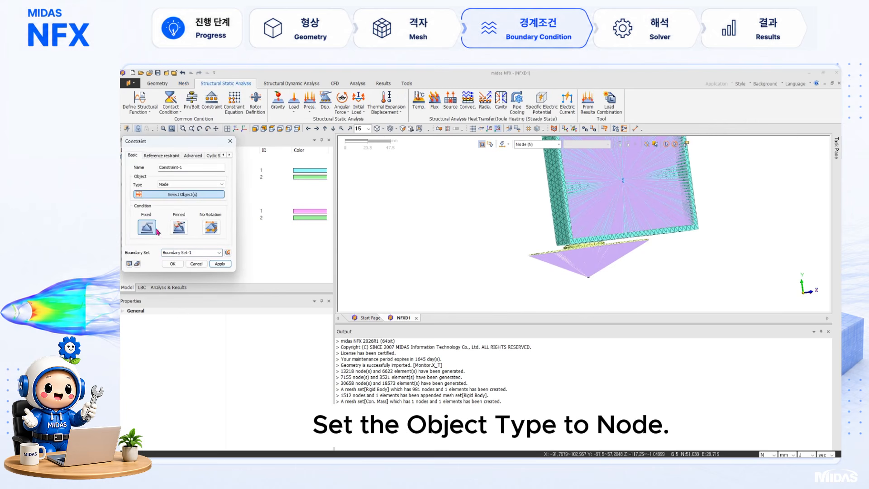
pyautogui.click(574, 279)
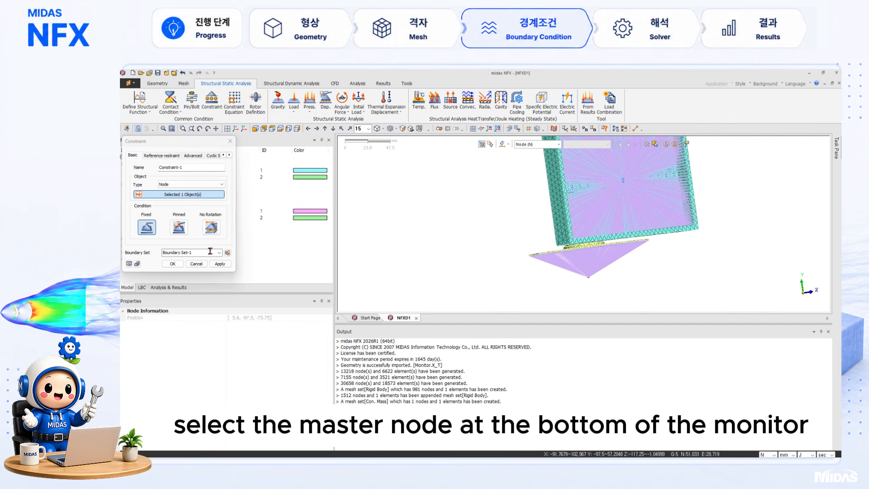
pyautogui.click(172, 264)
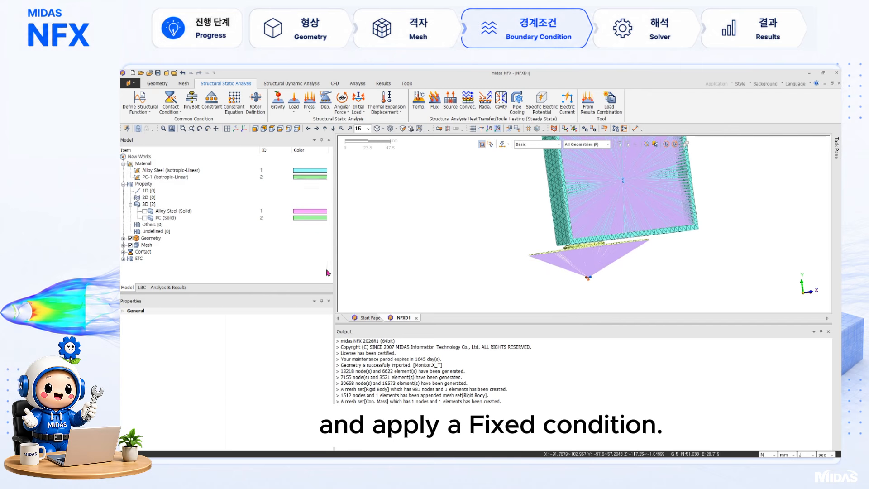
# Step: Create automatic surface-to-surface Welded contacts between the four part mesh sets, using the automatic searching distance
pyautogui.scroll(-2, 471, 240)
pyautogui.scroll(-2, 471, 242)
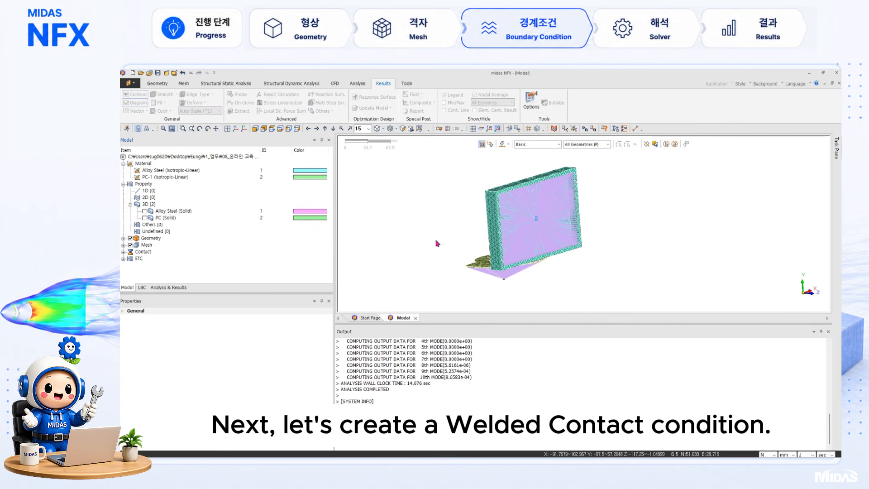
pyautogui.click(231, 84)
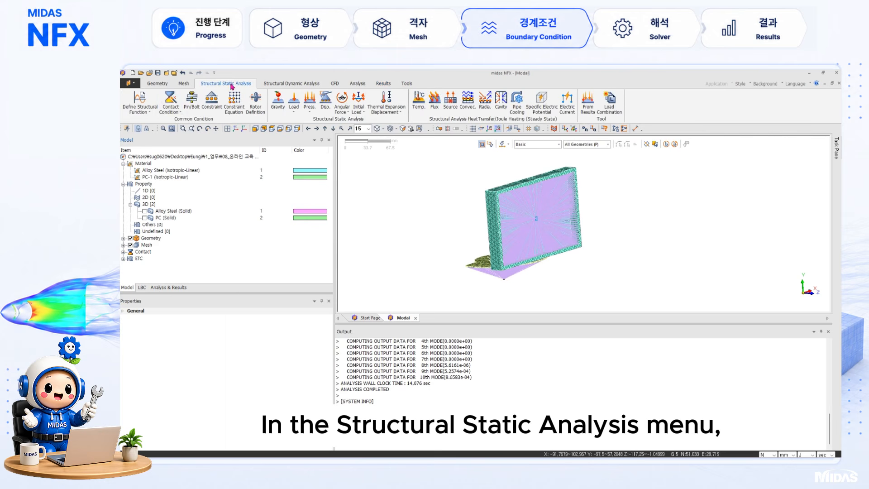
pyautogui.click(170, 110)
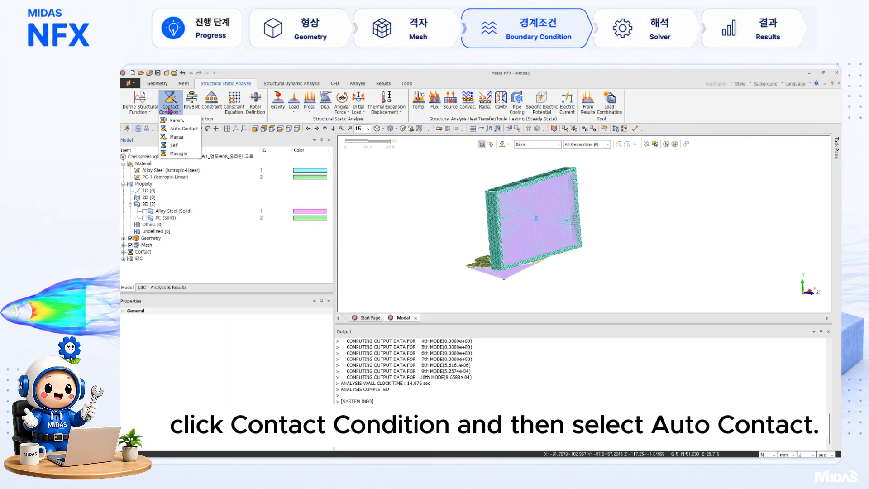
pyautogui.click(174, 121)
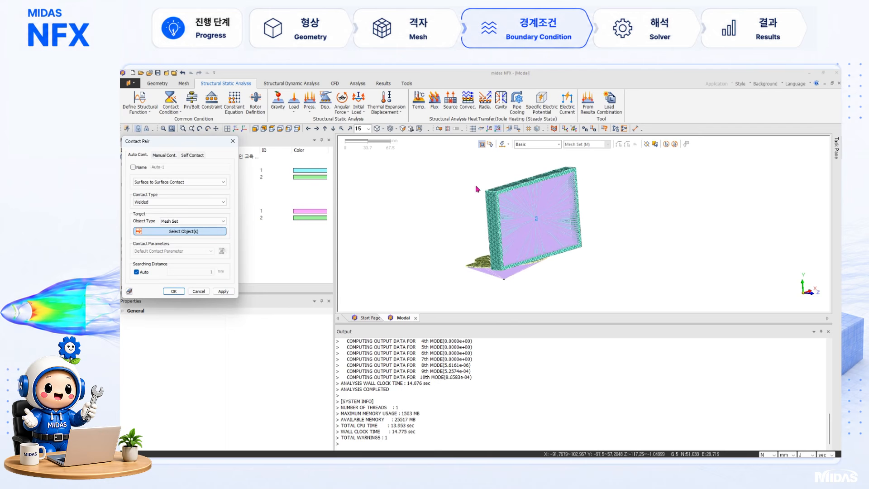
pyautogui.click(489, 193)
pyautogui.moveTo(453, 196); pyautogui.dragTo(524, 212, button='middle')
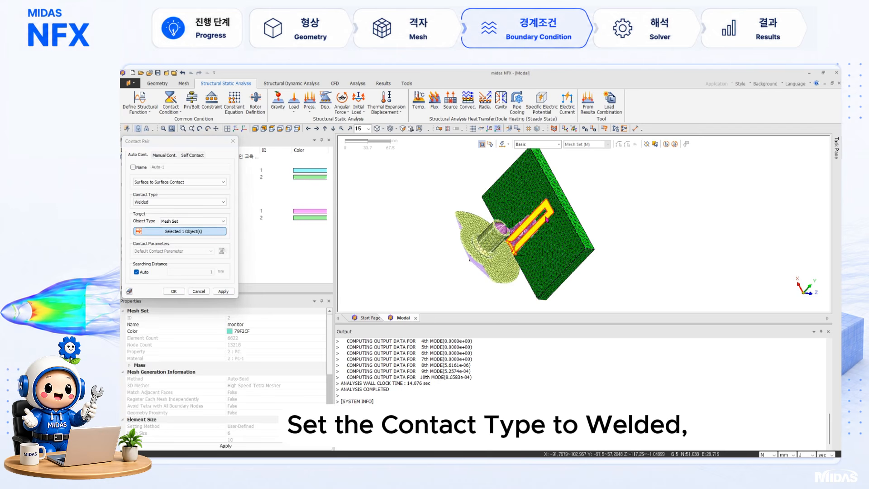
pyautogui.click(547, 219)
pyautogui.click(510, 234)
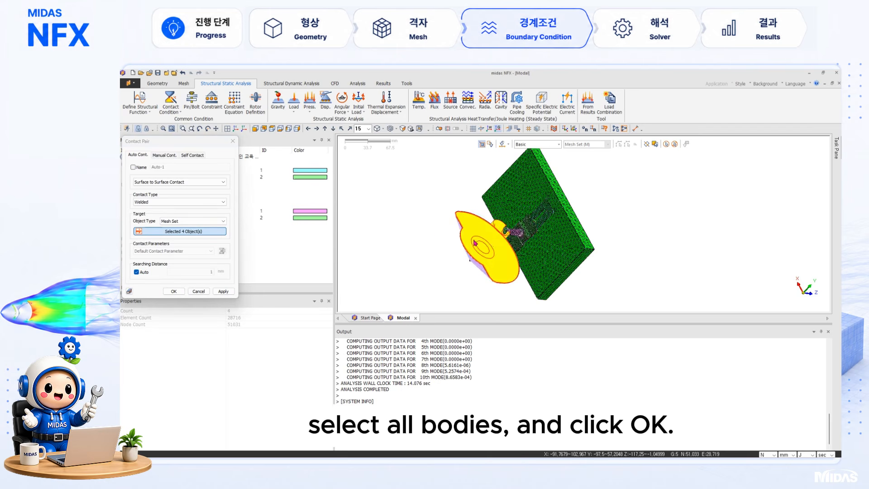
pyautogui.moveTo(414, 228); pyautogui.dragTo(464, 198, button='middle')
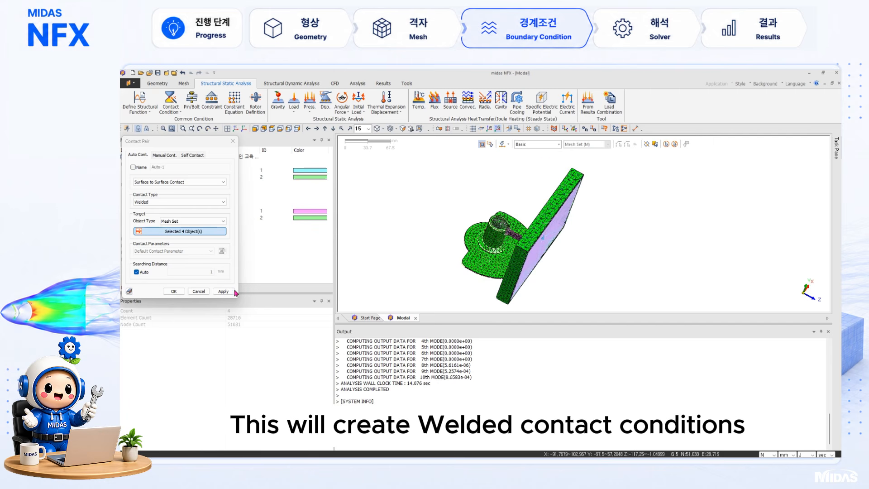
pyautogui.click(174, 291)
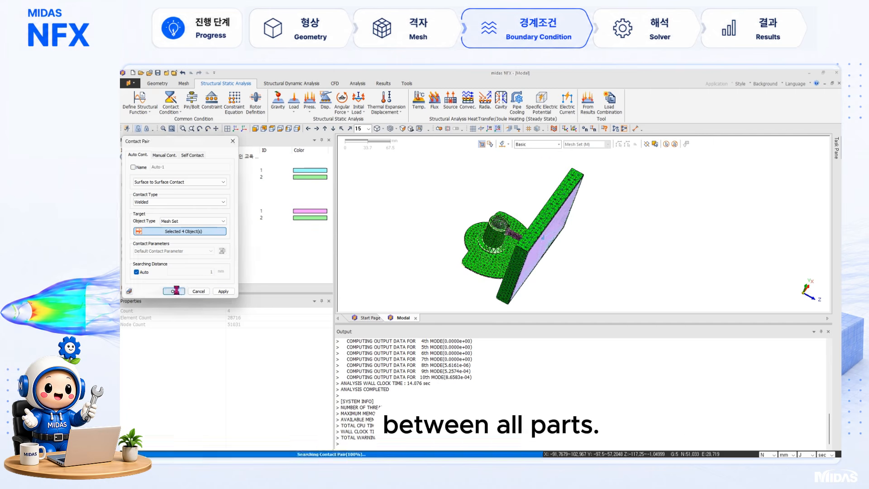
# Step: Examine the contact pairs monitor-Ringk, Ringk-Bracket and Bracket-Support one by one in the model
pyautogui.click(144, 251)
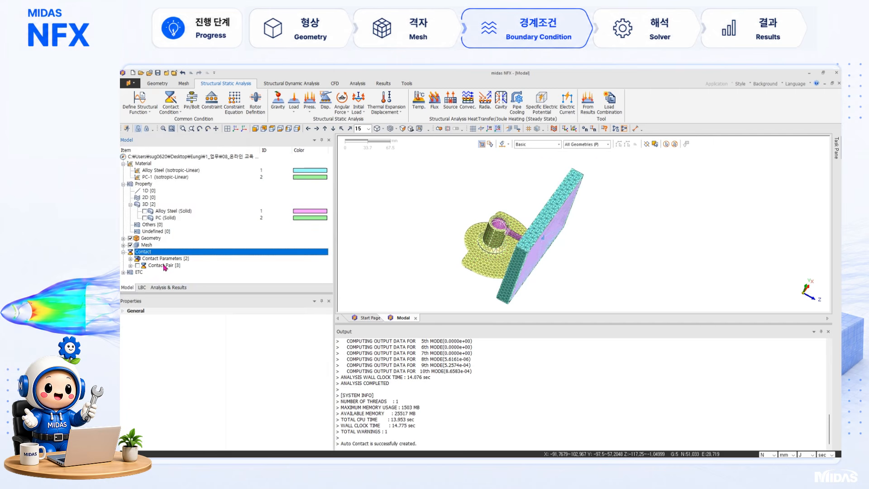
pyautogui.doubleClick(164, 266)
pyautogui.click(176, 265)
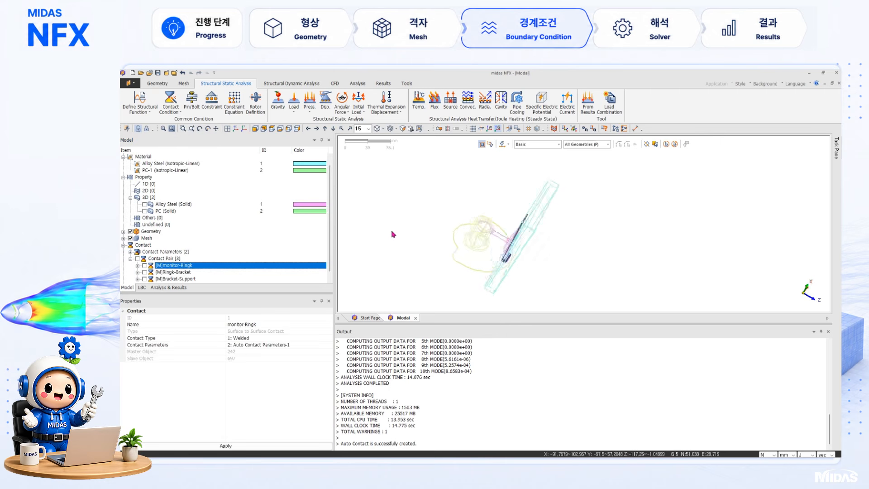
pyautogui.click(174, 272)
pyautogui.click(176, 279)
pyautogui.scroll(-5, 394, 189)
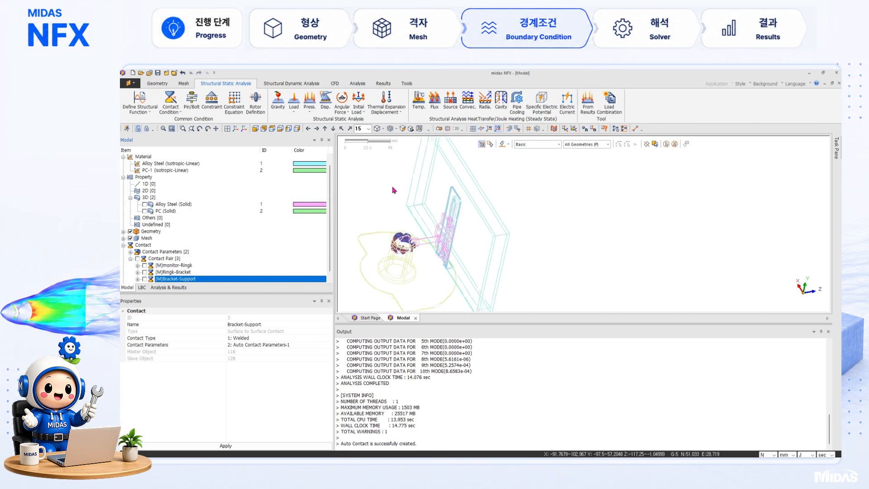
pyautogui.moveTo(583, 235); pyautogui.dragTo(559, 272, button='middle')
pyautogui.click(162, 259)
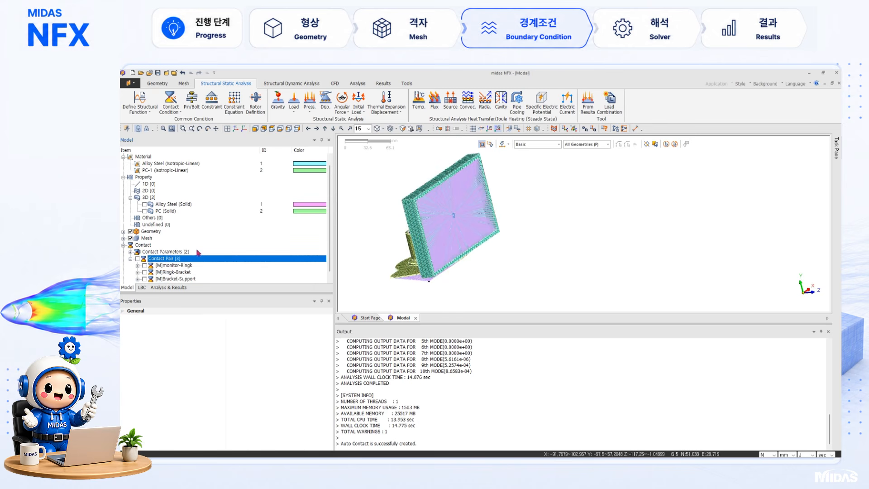
# Step: Set up a single analysis case titled Modal with the Modal solution type
pyautogui.click(185, 287)
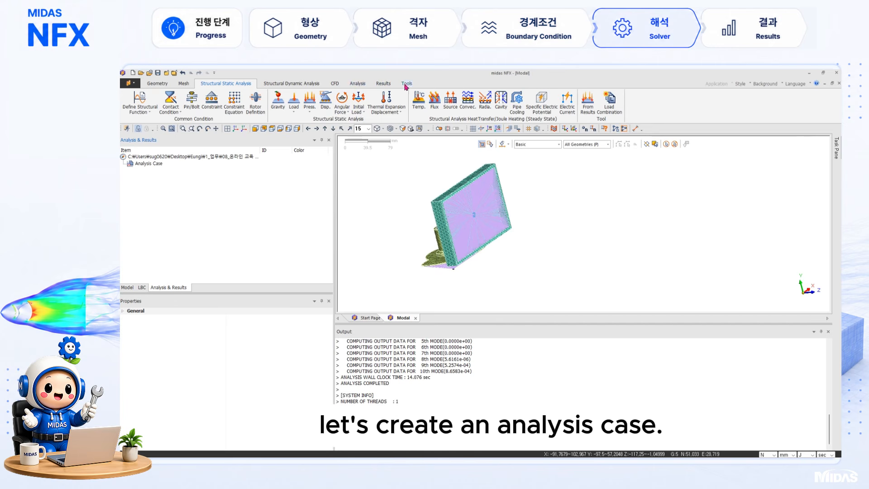
pyautogui.click(358, 84)
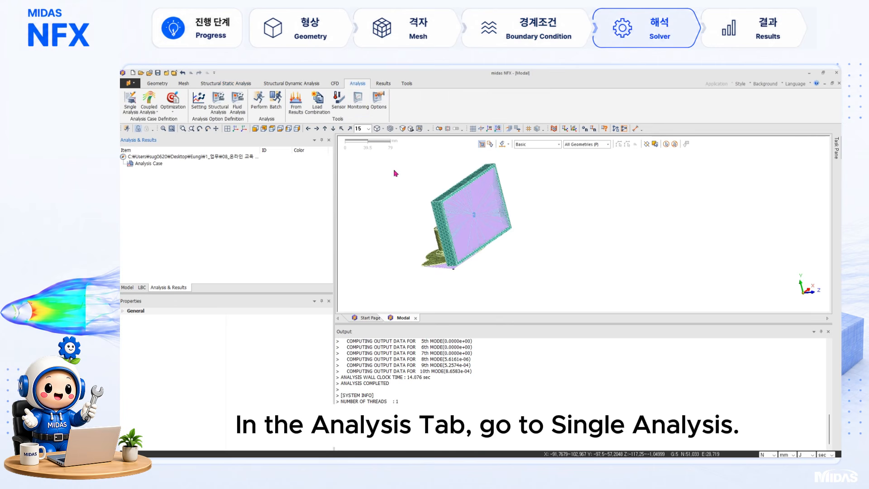
pyautogui.click(130, 102)
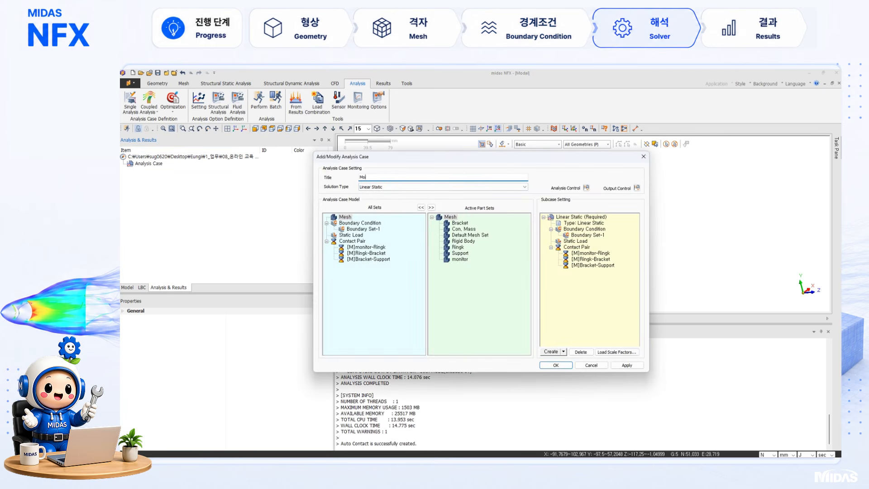
pyautogui.click(438, 188)
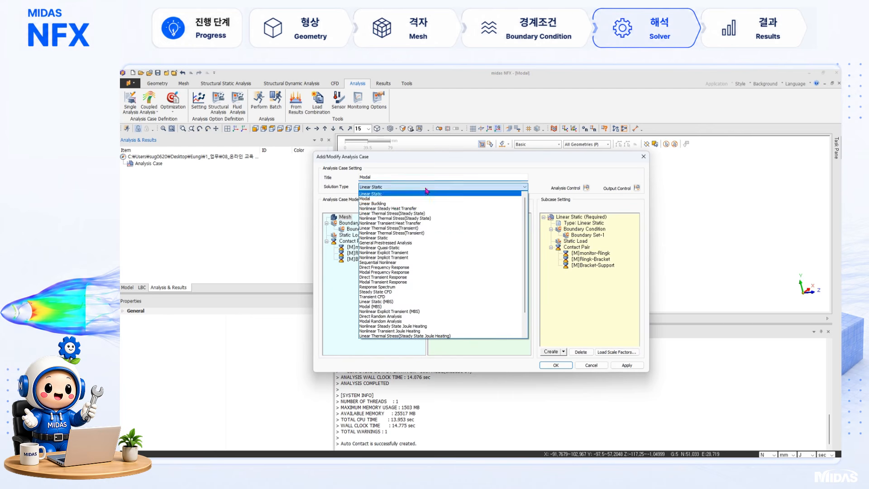
pyautogui.click(396, 199)
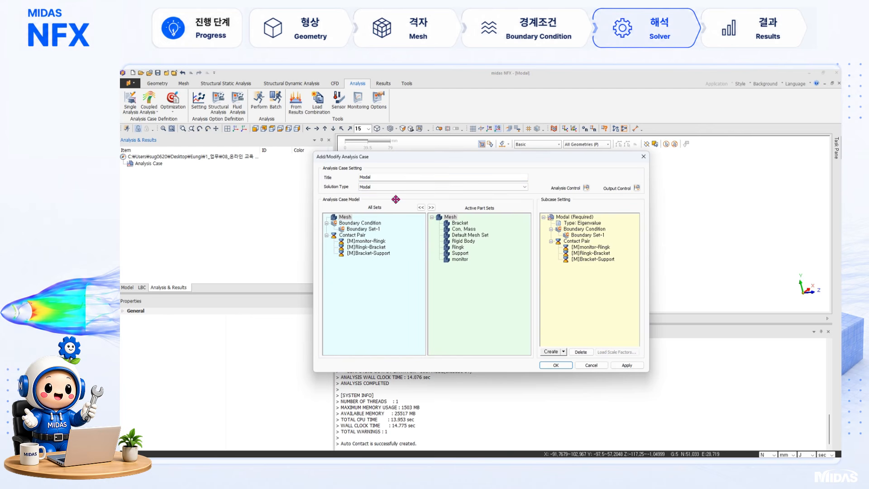
# Step: Keep 10 eigenvalue modes in the Modal subcase control, confirm the analysis case and solve it
pyautogui.click(567, 217)
pyautogui.click(585, 207)
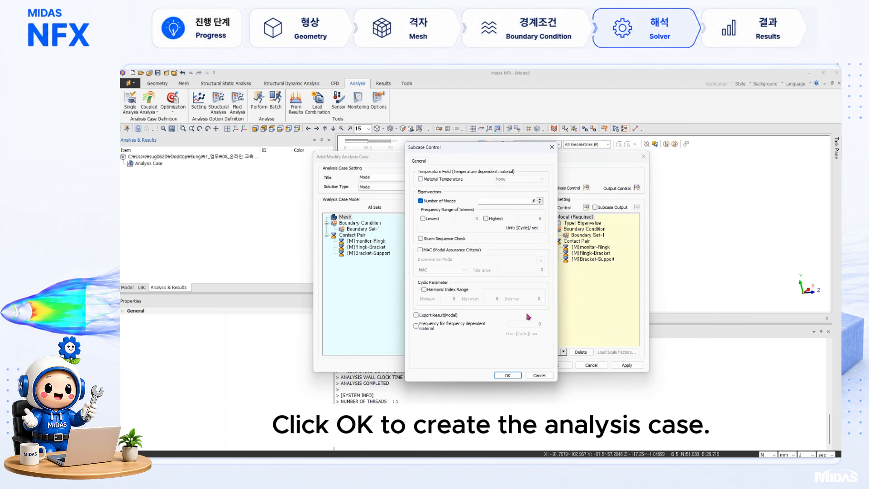
pyautogui.click(508, 375)
pyautogui.click(555, 365)
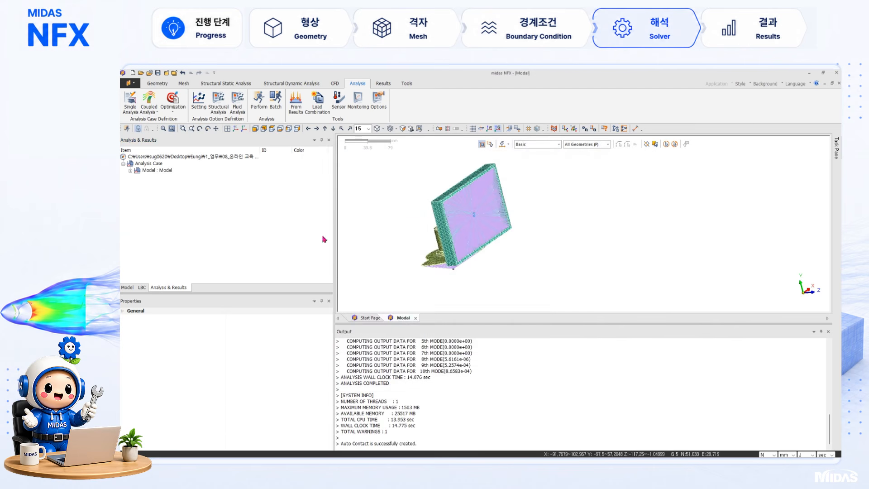
pyautogui.rightClick(166, 171)
pyautogui.click(178, 176)
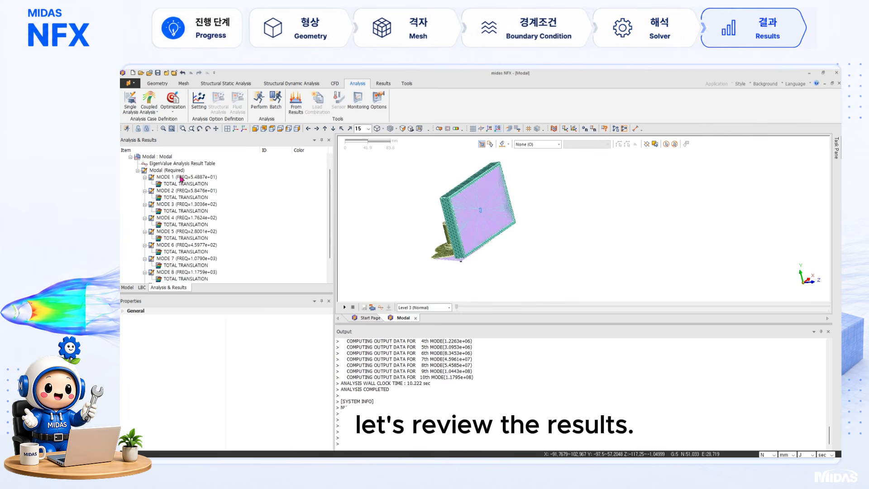
# Step: Display and animate the total translation mode shape of mode 1, and view those of modes 2 and 3
pyautogui.doubleClick(181, 177)
pyautogui.doubleClick(207, 177)
pyautogui.doubleClick(206, 183)
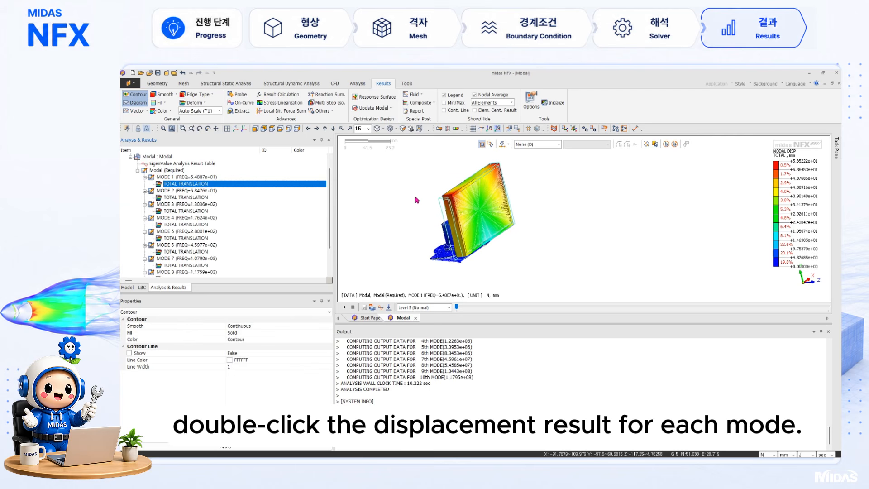
pyautogui.moveTo(415, 198); pyautogui.dragTo(527, 220, button='middle')
pyautogui.click(344, 308)
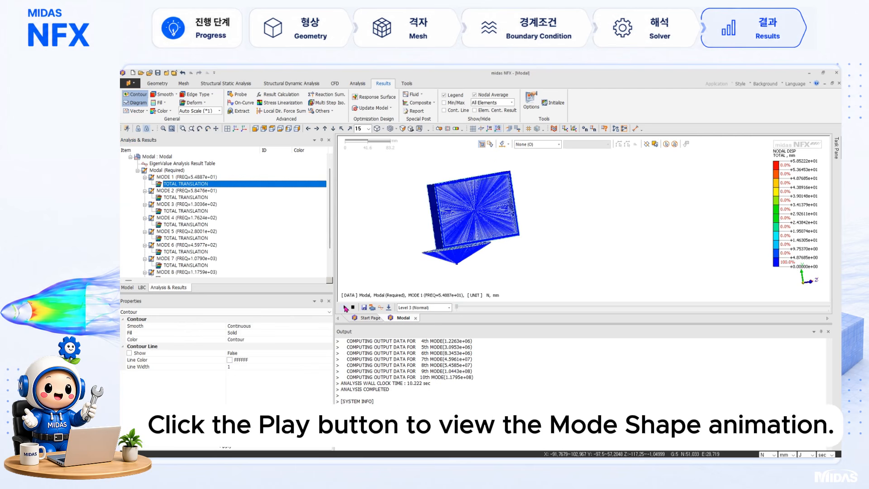
pyautogui.click(205, 197)
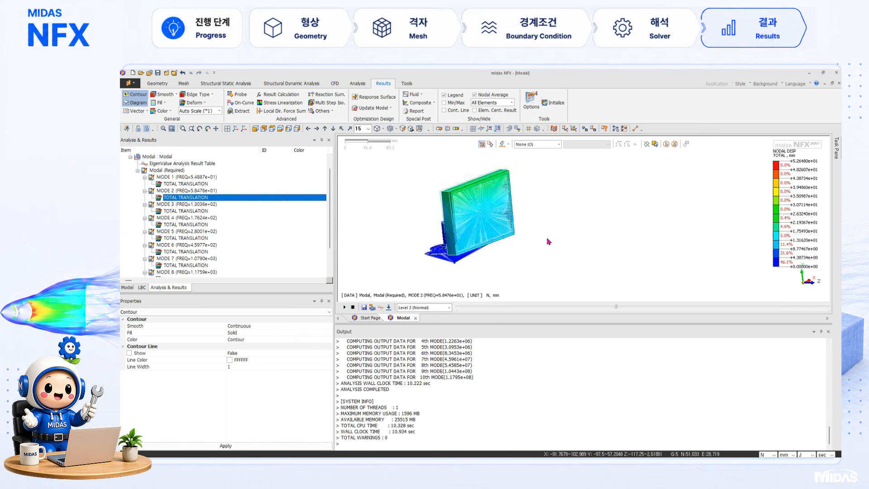
pyautogui.click(212, 212)
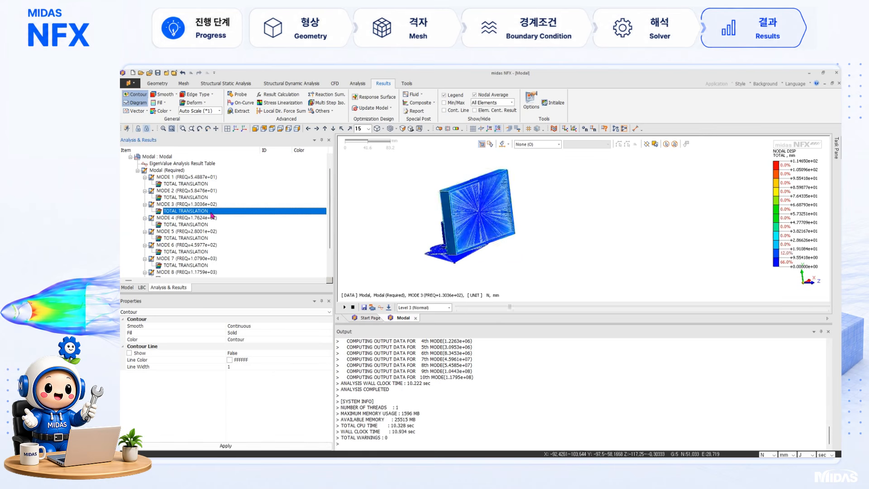
# Step: Review each mode's Cycles value and modal effective mass in the eigenvalue analysis result table, and close the table
pyautogui.click(198, 164)
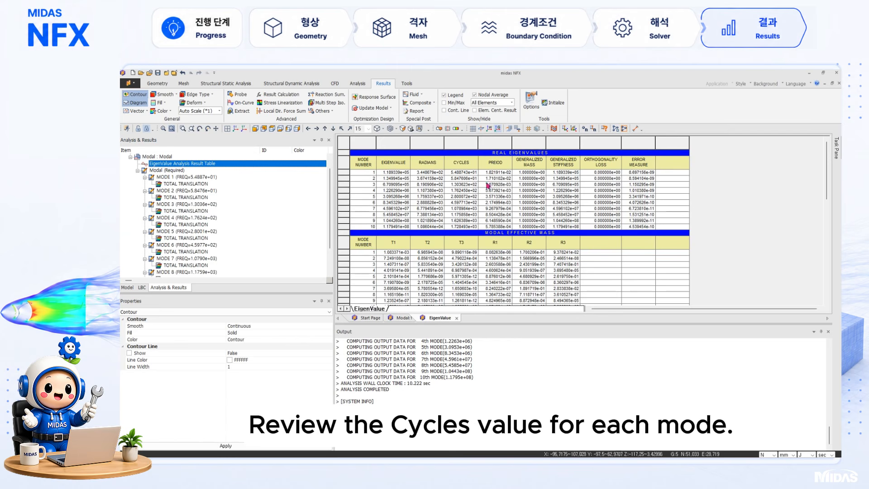
pyautogui.scroll(-6, 475, 223)
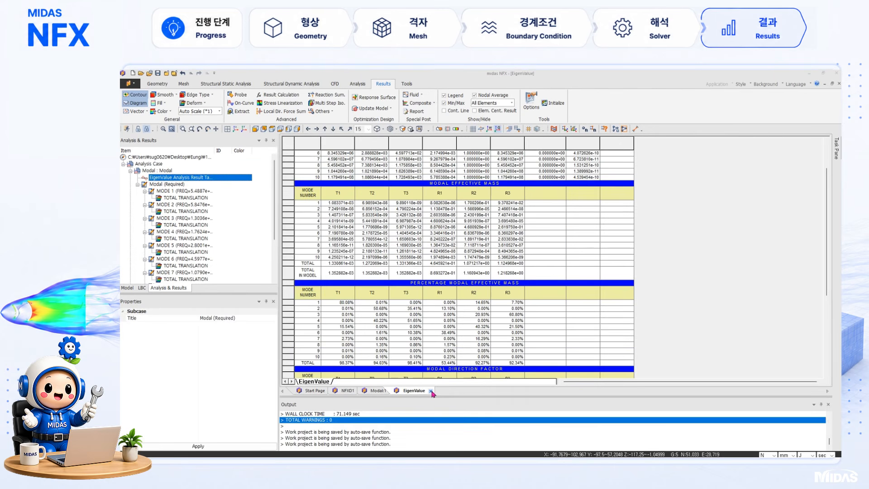
pyautogui.click(431, 390)
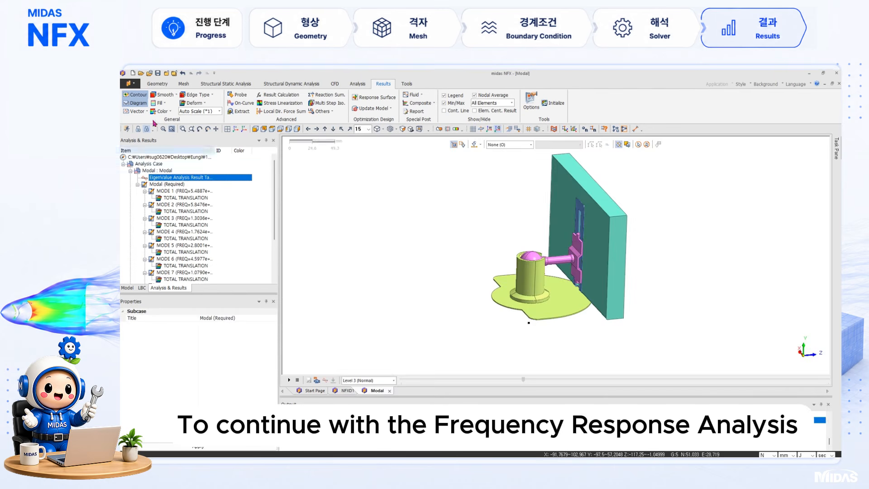
# Step: Save a copy of the model under the file name Modal_ in the current folder
pyautogui.click(130, 83)
pyautogui.click(146, 168)
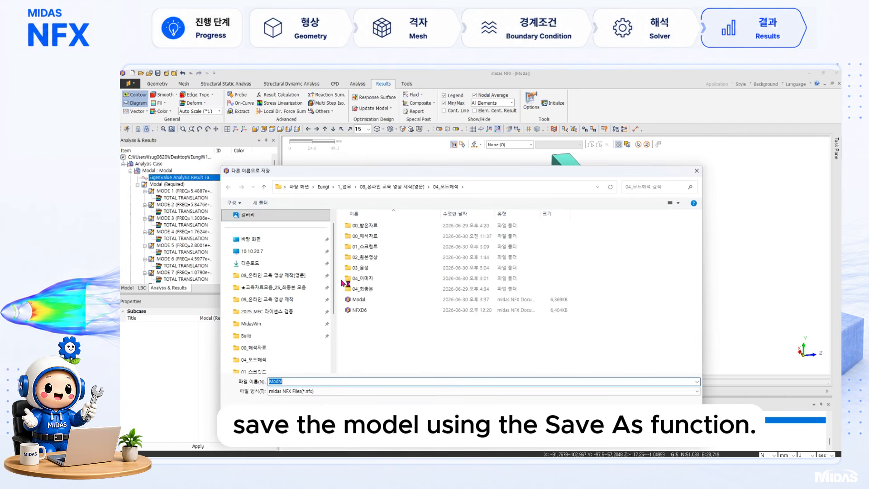
pyautogui.write('Modal')
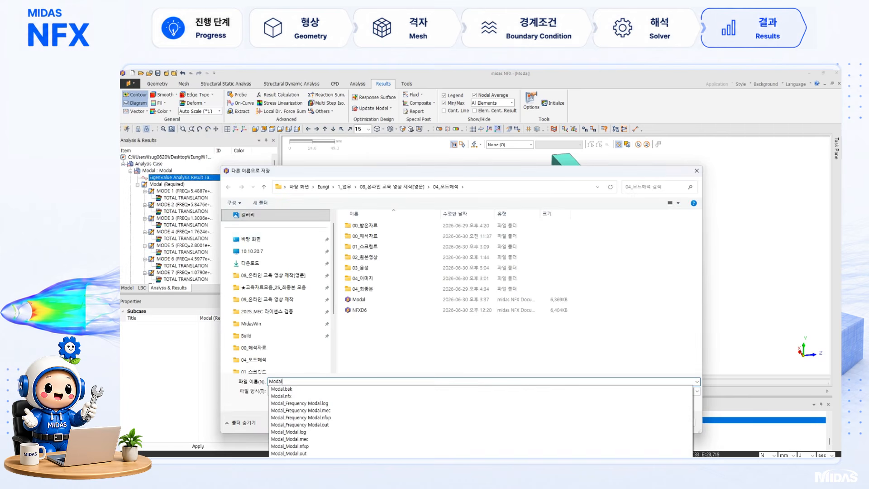
pyautogui.write('_')
pyautogui.press('Return')
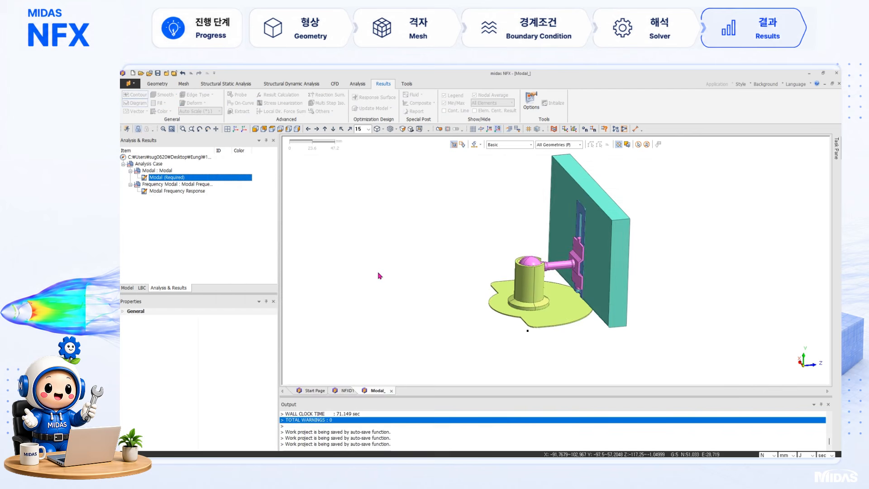